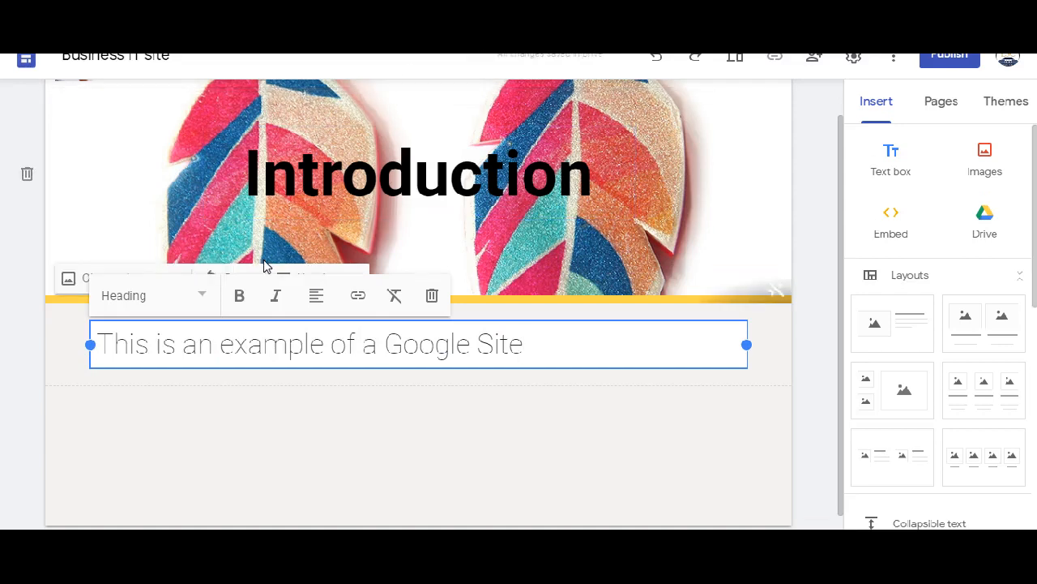
- Centre the heading "This is an example of a Google Site" and make all of its text bold
click(315, 298)
click(314, 344)
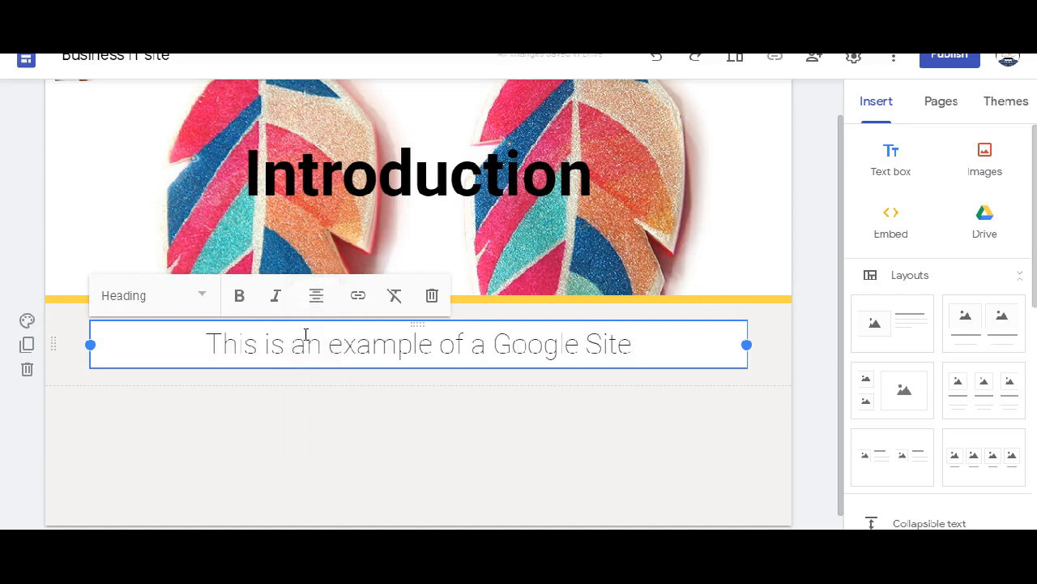
click(239, 302)
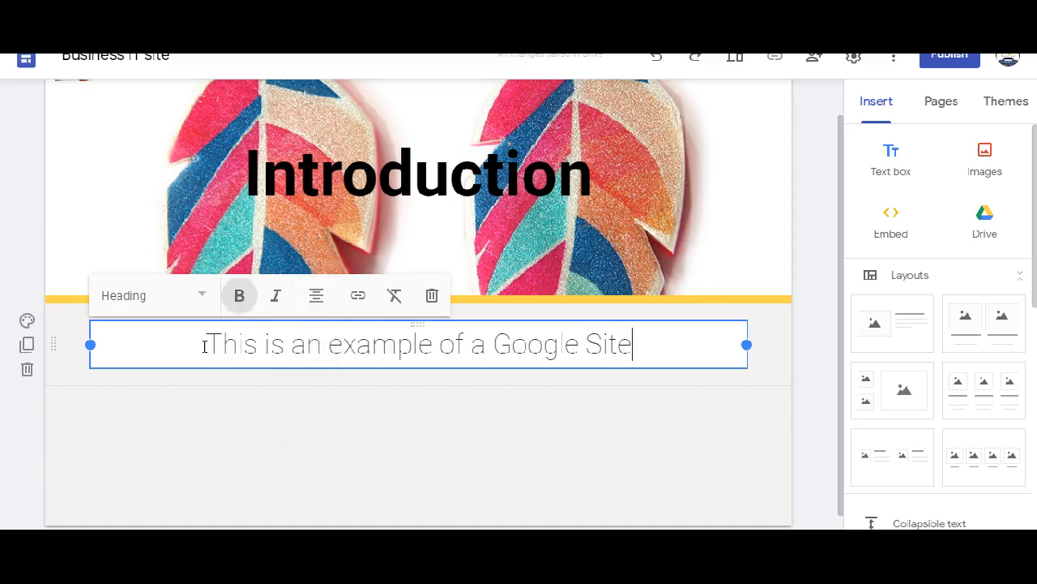
drag(204, 346, 646, 382)
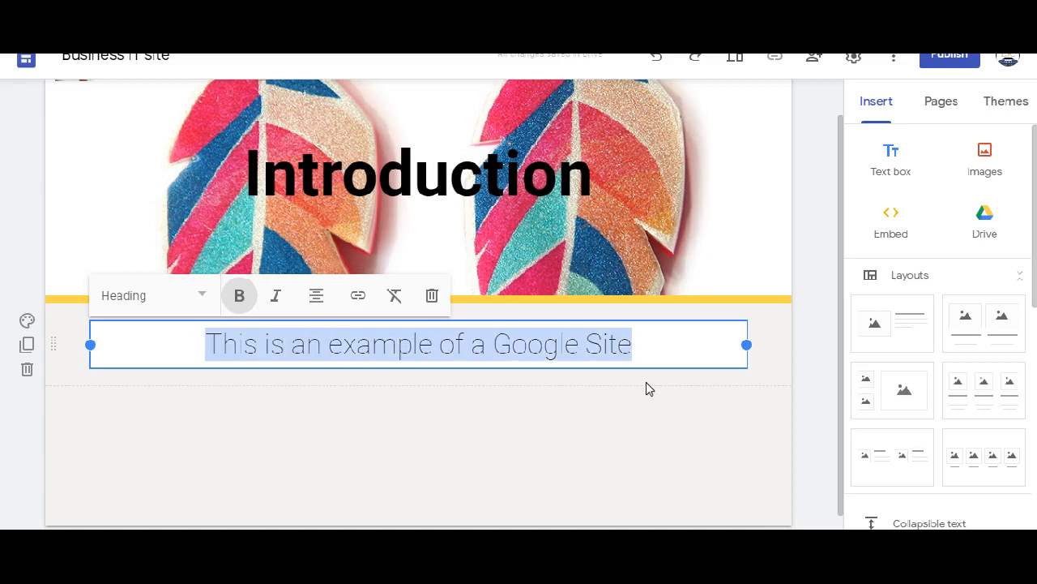
click(235, 301)
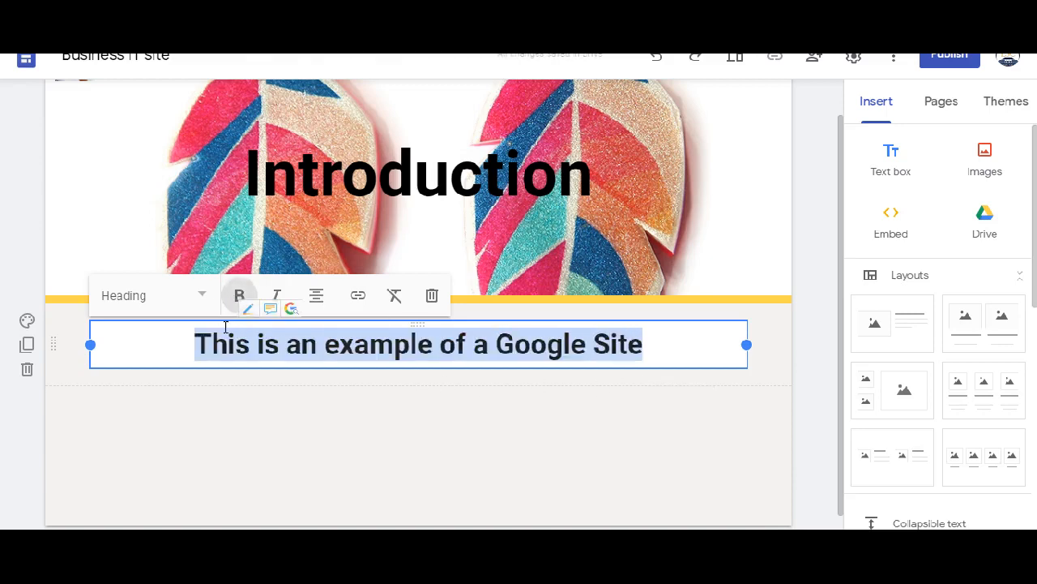
click(654, 398)
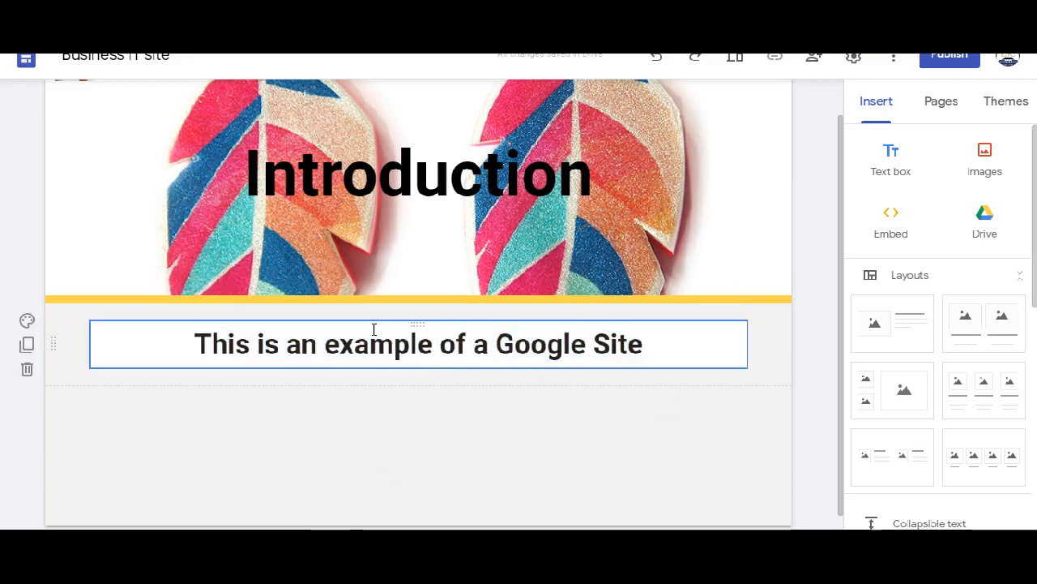
- Narrow the heading text box to about half the page width and stretch it back to full width
click(416, 324)
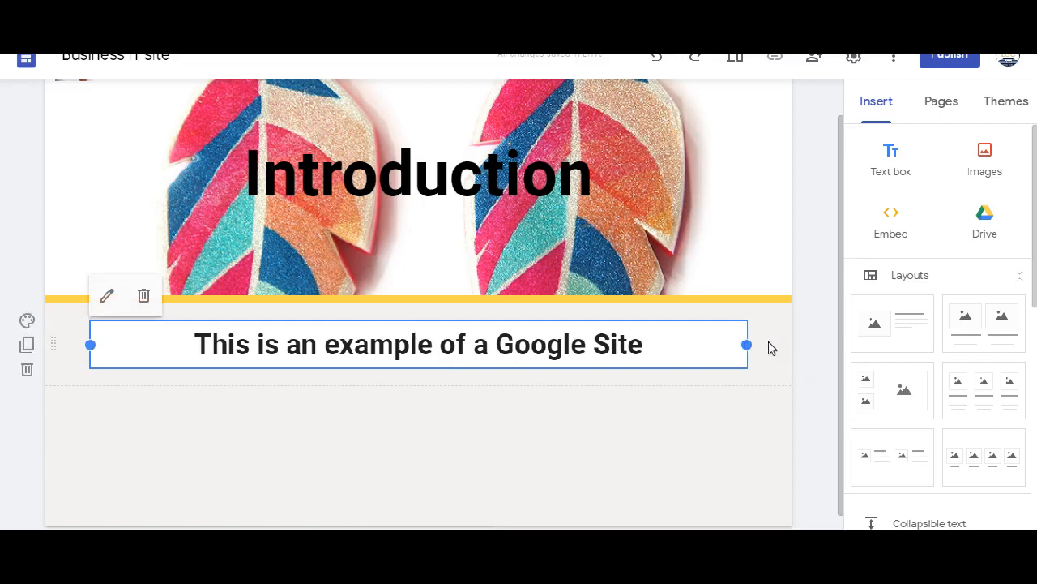
drag(746, 343, 410, 356)
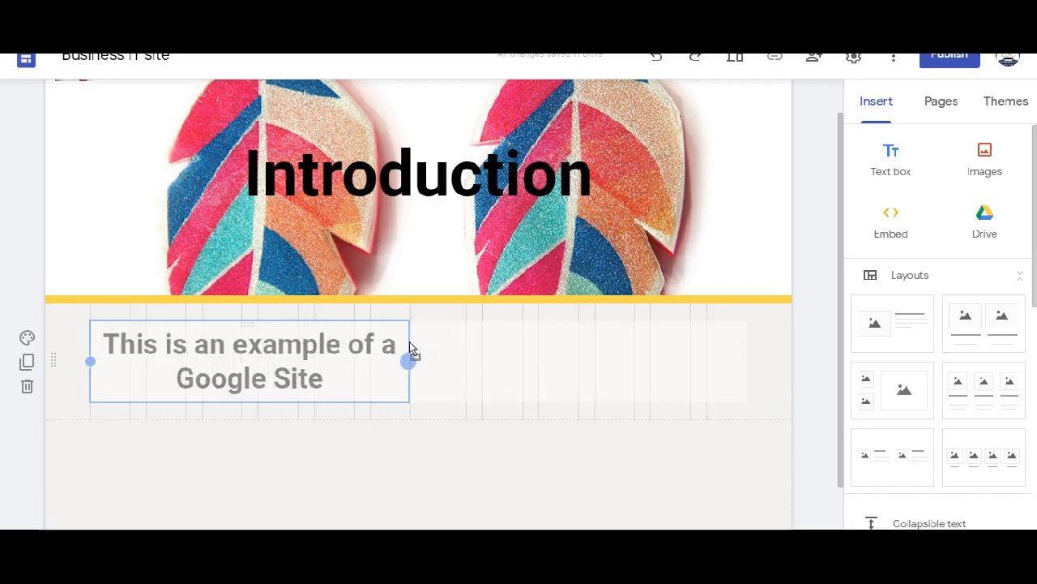
click(620, 364)
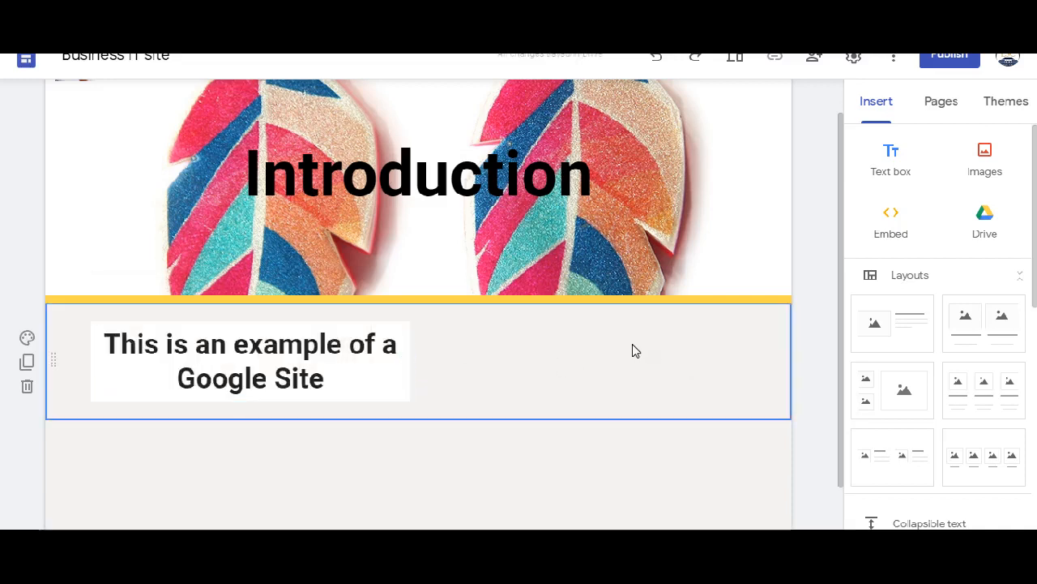
click(247, 367)
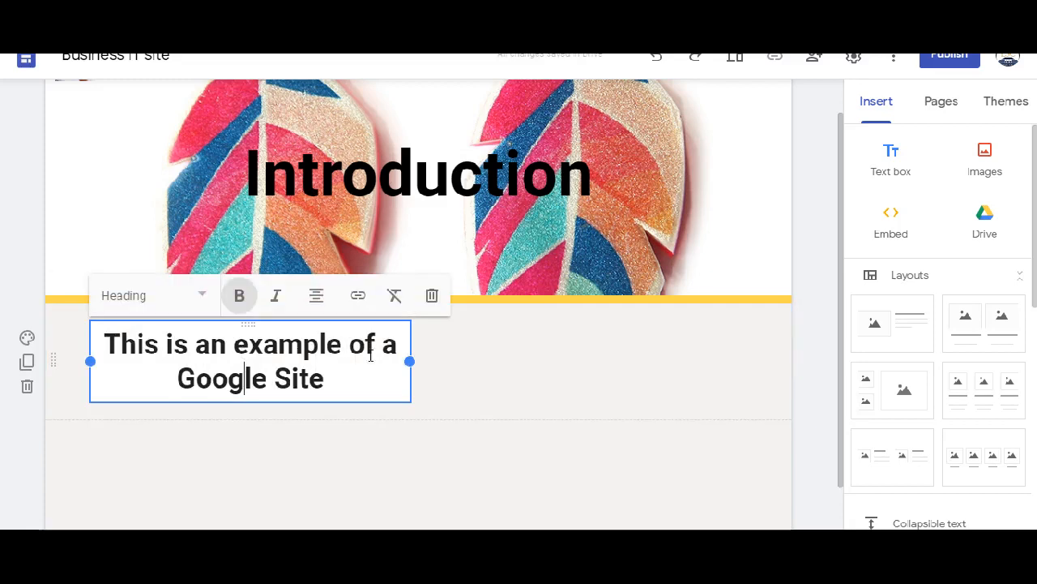
drag(407, 356, 747, 374)
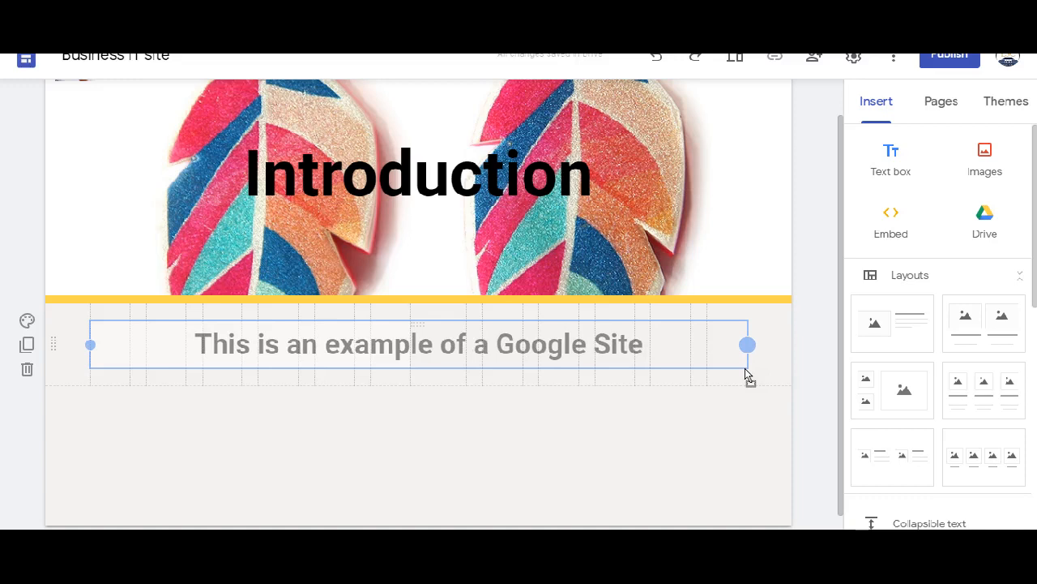
mouse_move(747, 375)
mouse_down()
mouse_move(721, 373)
mouse_move(730, 351)
mouse_move(700, 354)
mouse_move(747, 357)
mouse_up()
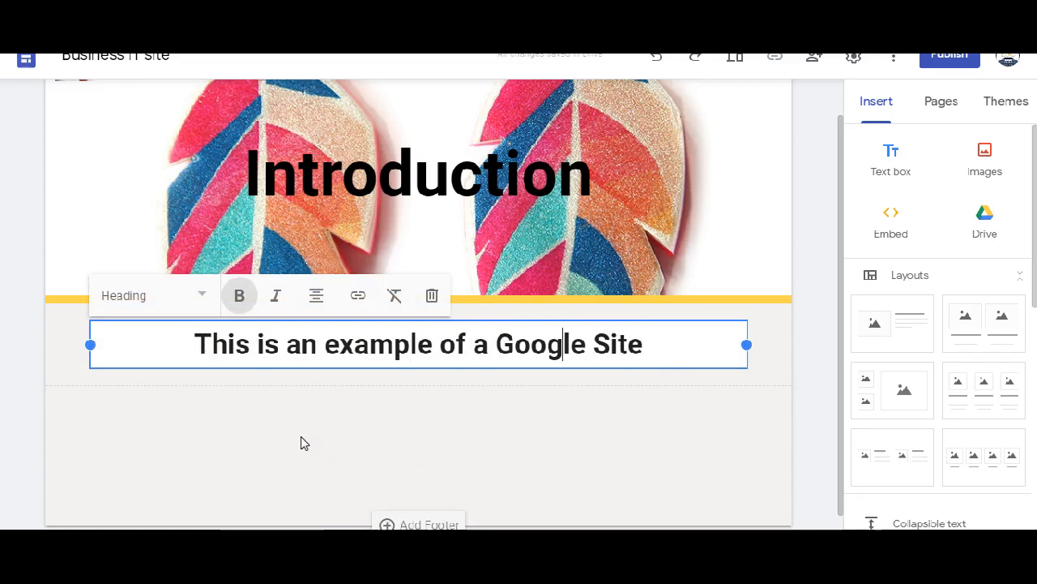
- Duplicate the heading section and delete the extra copy
mouse_move(49, 362)
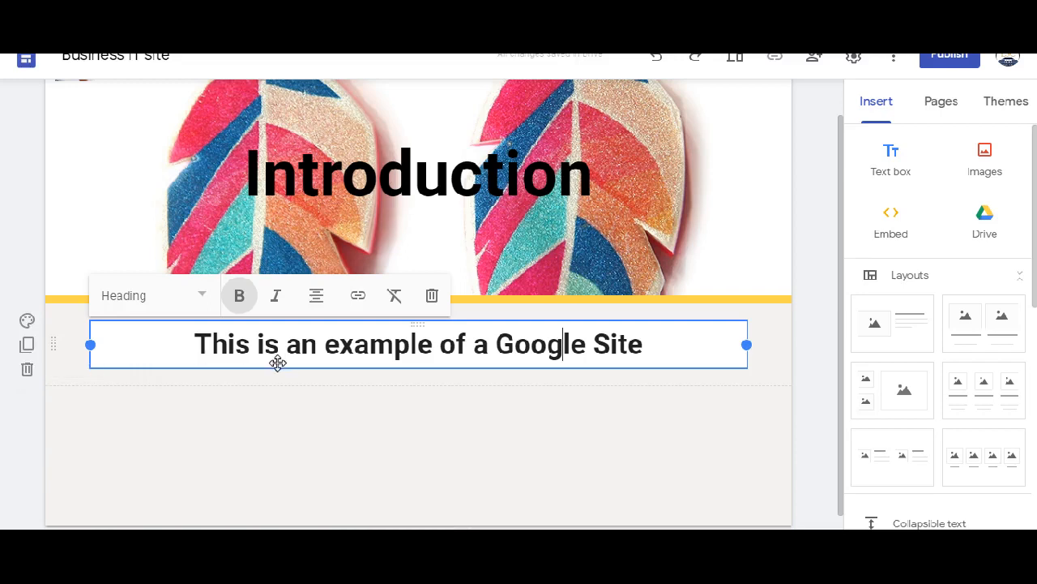
click(25, 346)
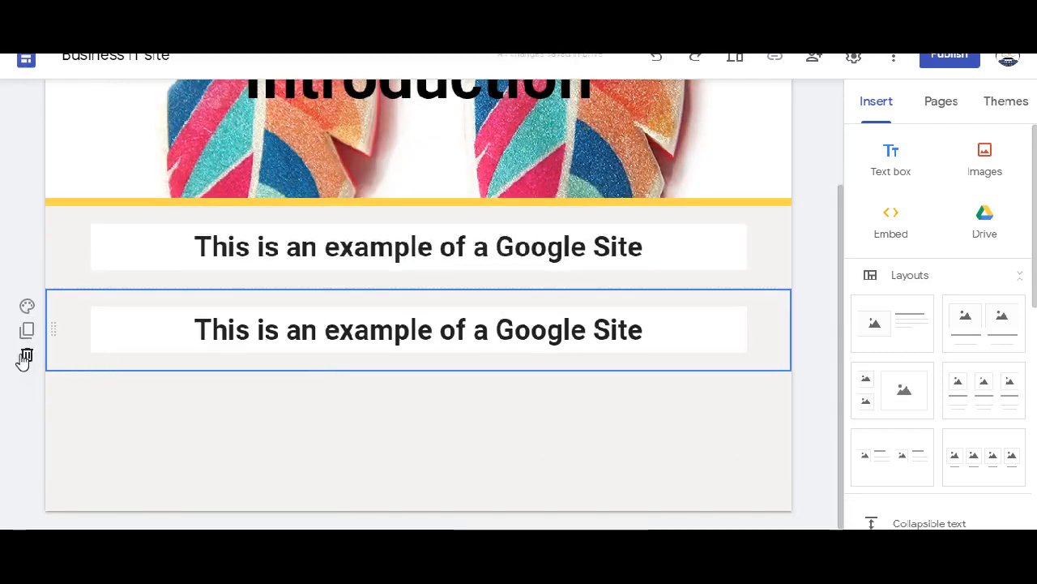
click(25, 357)
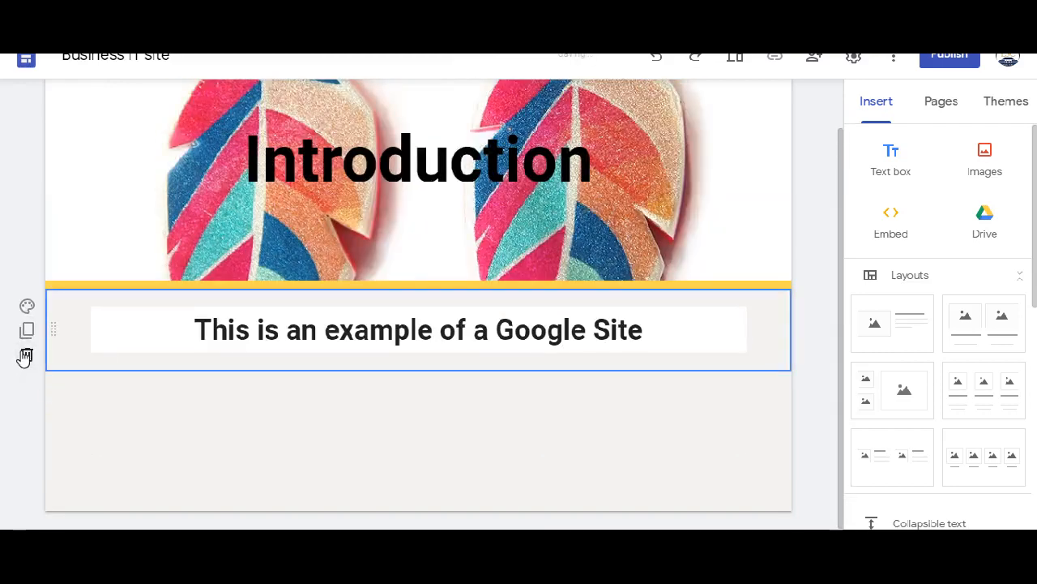
- Try the Emphasis 1 background on the heading section and set it to Emphasis 2
click(27, 306)
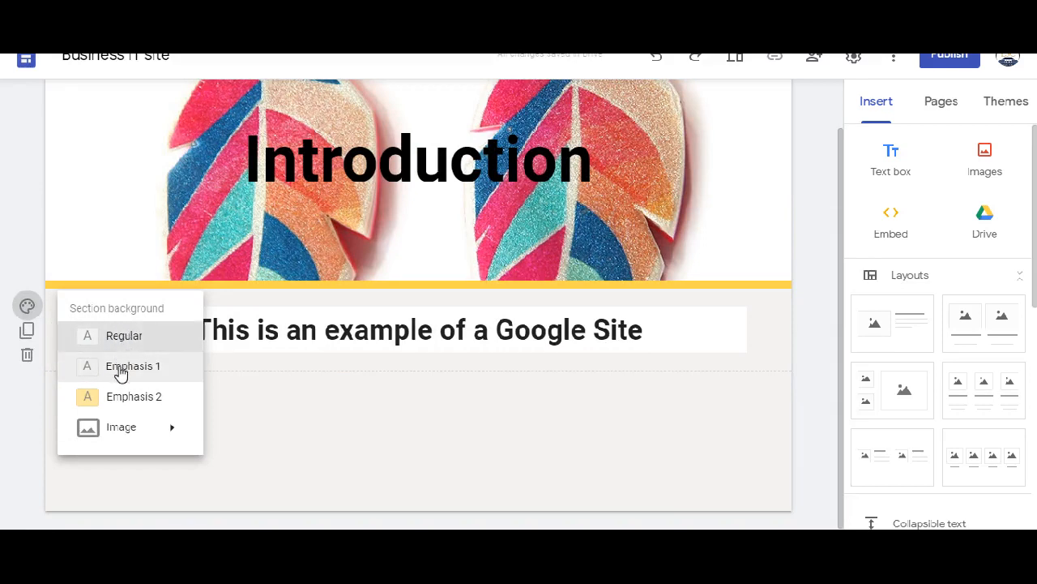
click(120, 373)
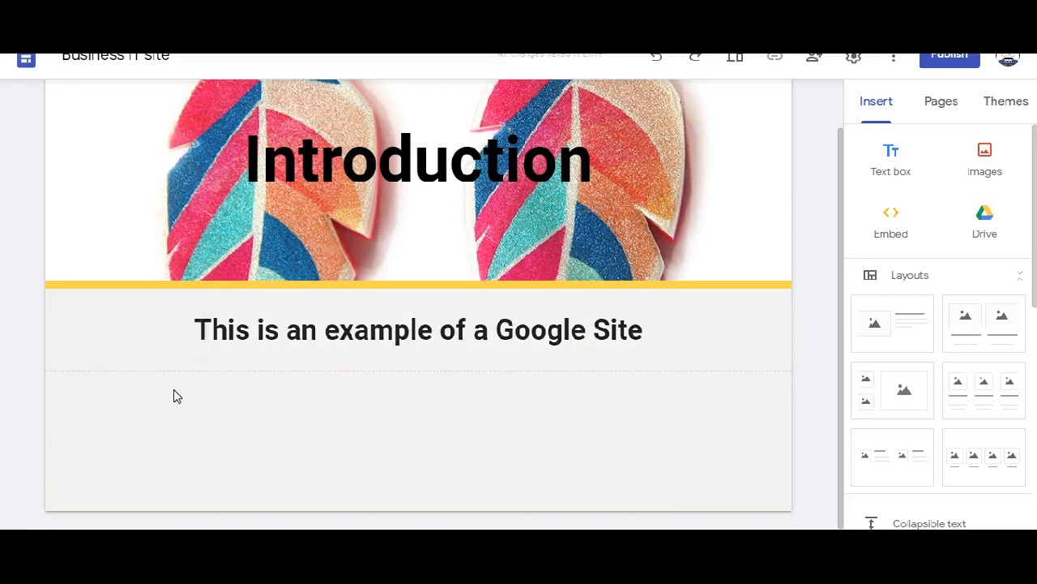
click(27, 306)
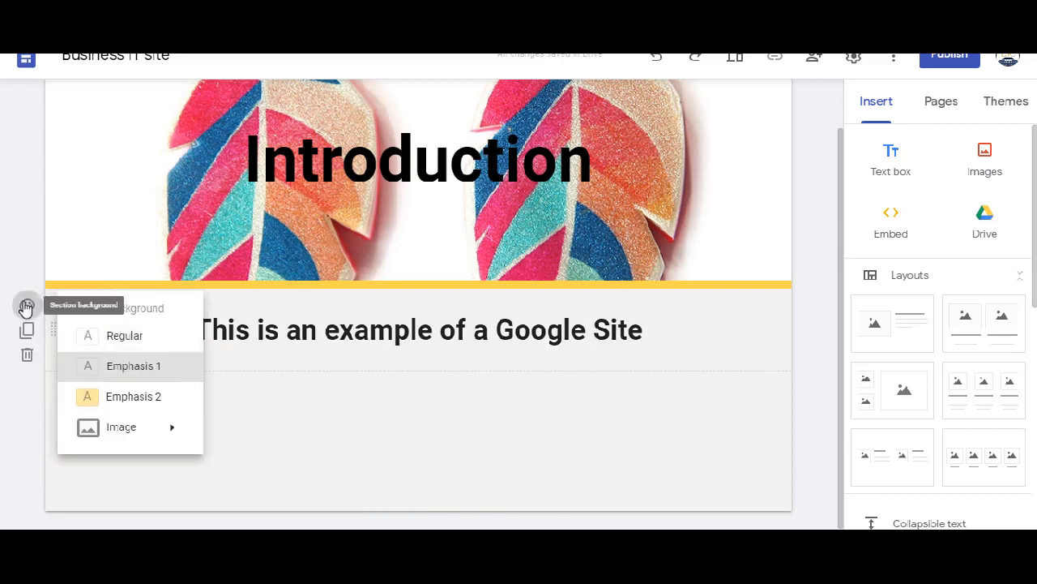
click(109, 399)
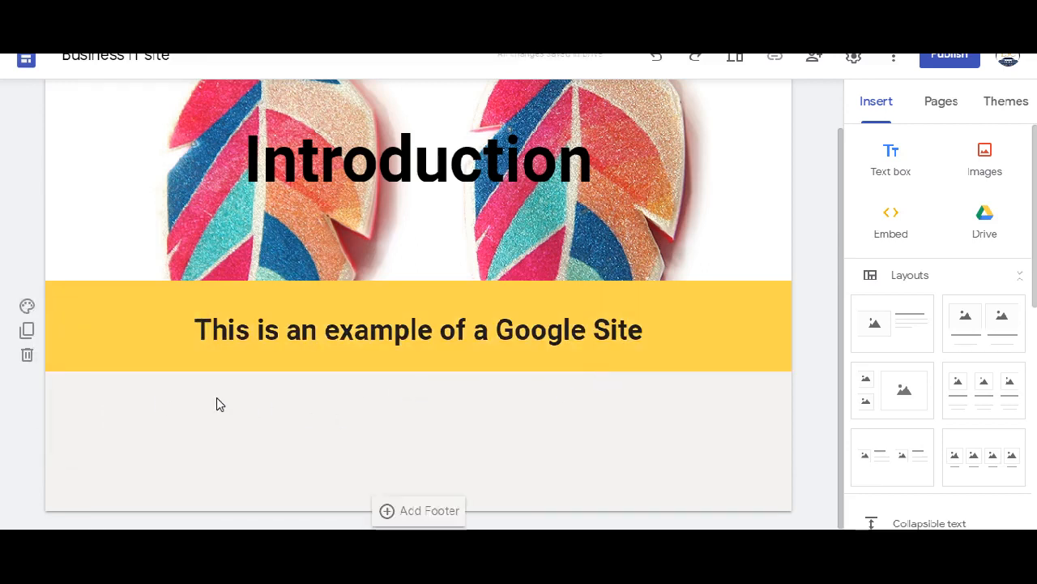
- Try the light blue accent colour of the Level theme and set the theme colour to pink
click(1008, 105)
click(948, 454)
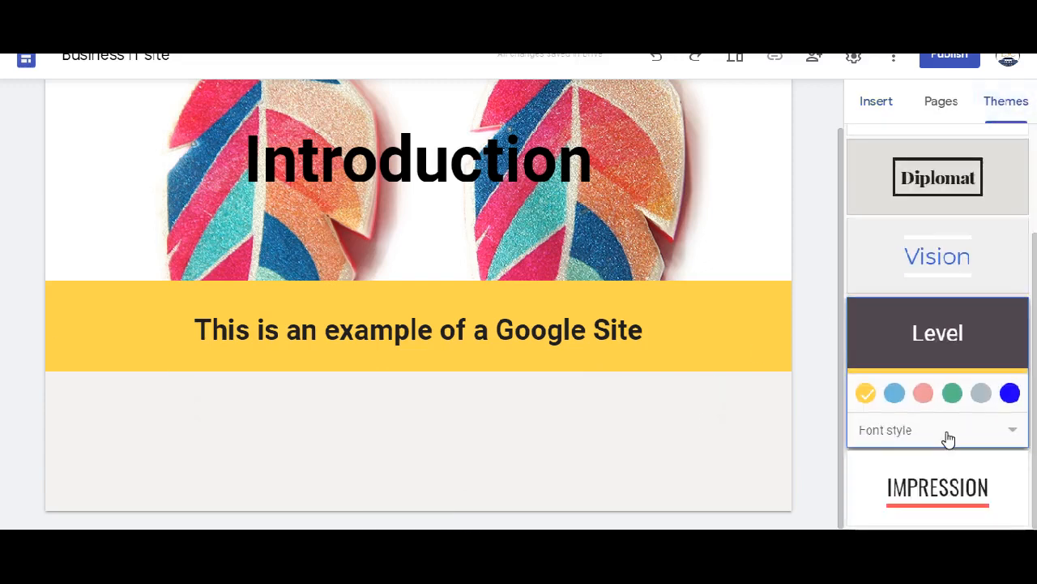
click(892, 393)
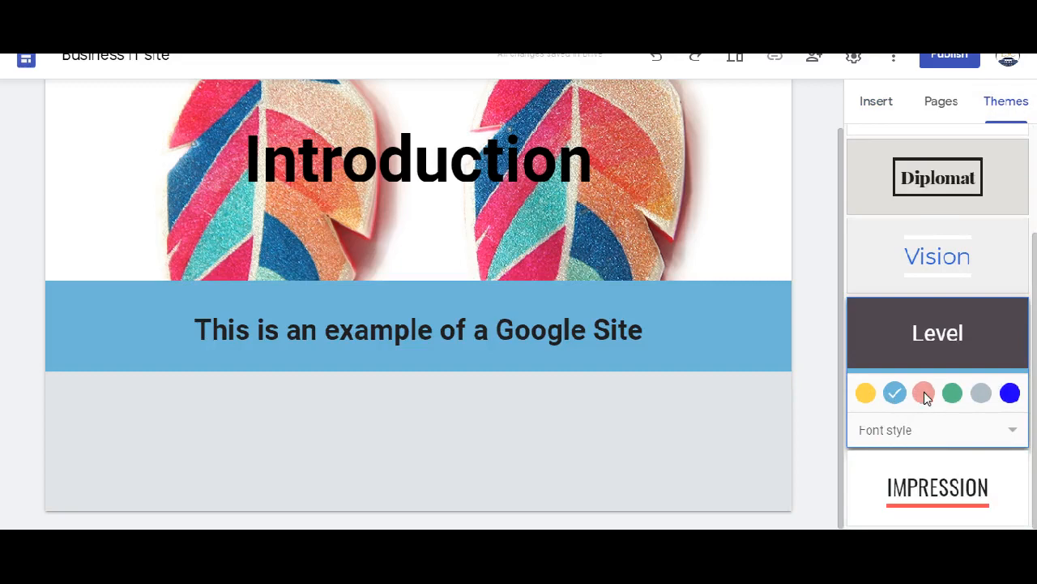
click(923, 393)
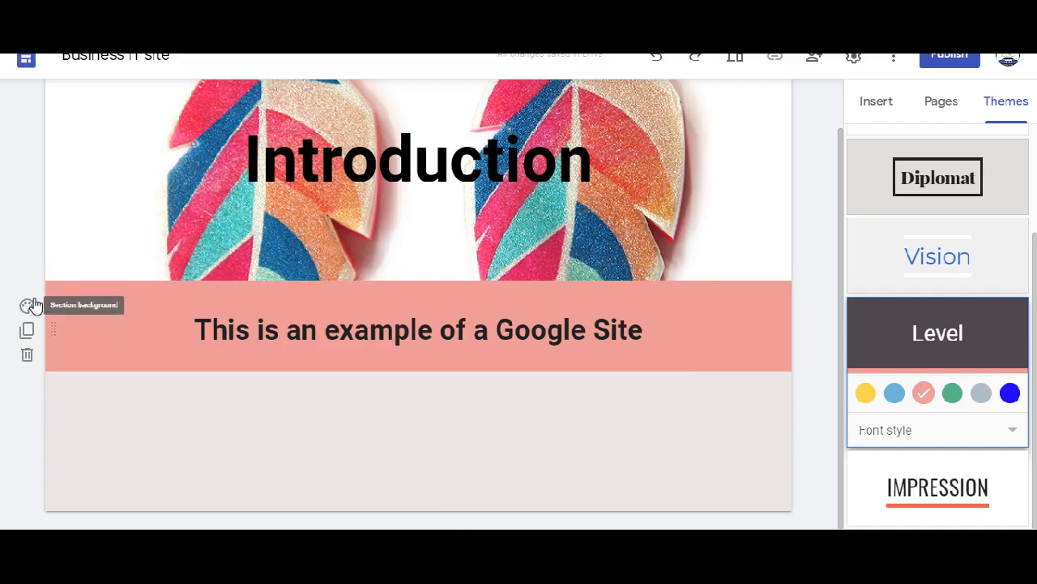
- Set the heading section's background to the il_794xN earring photo from the Business IT folder in Google Drive
click(27, 307)
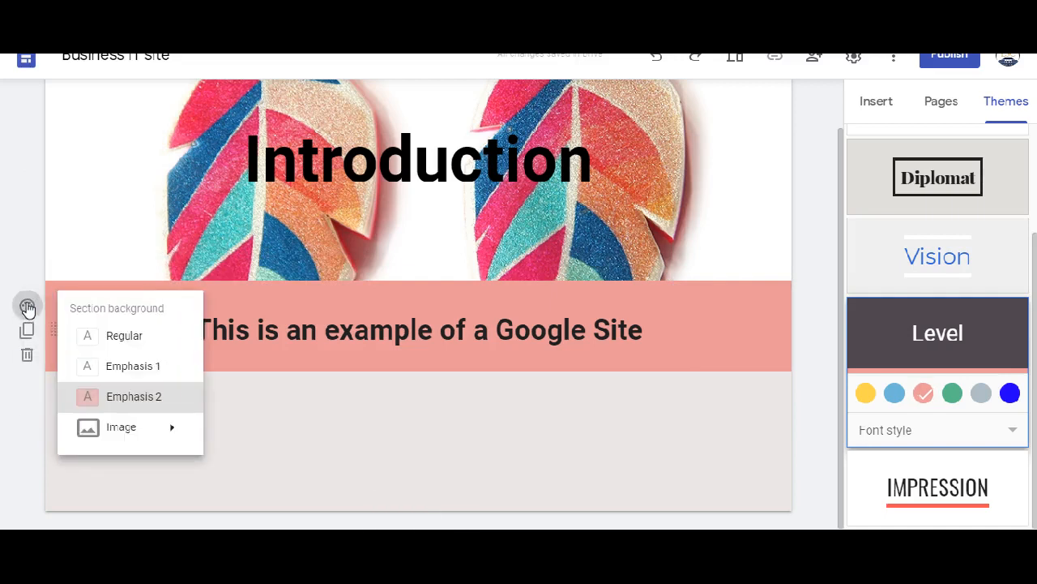
mouse_move(136, 427)
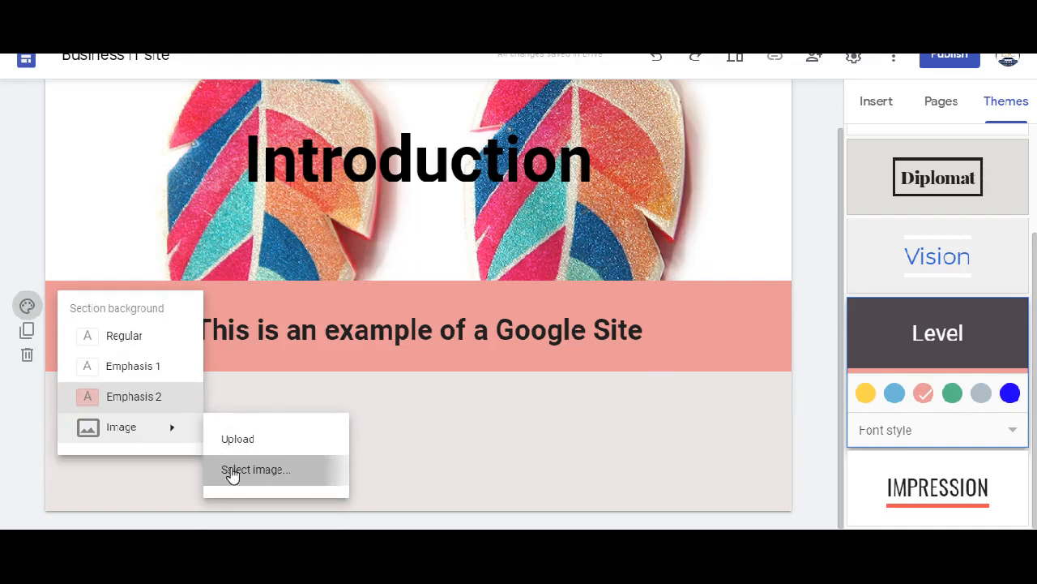
click(234, 470)
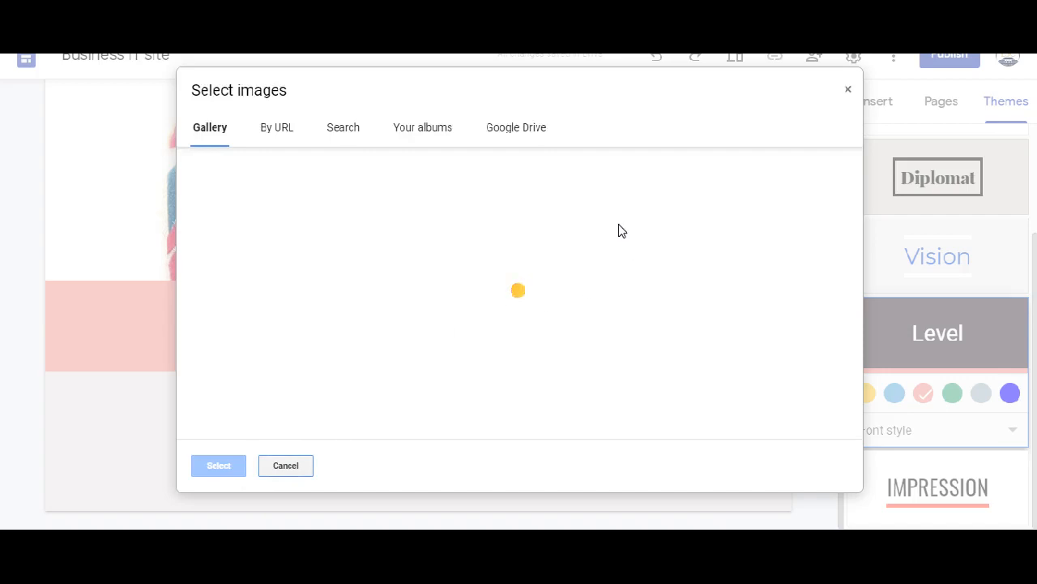
click(518, 131)
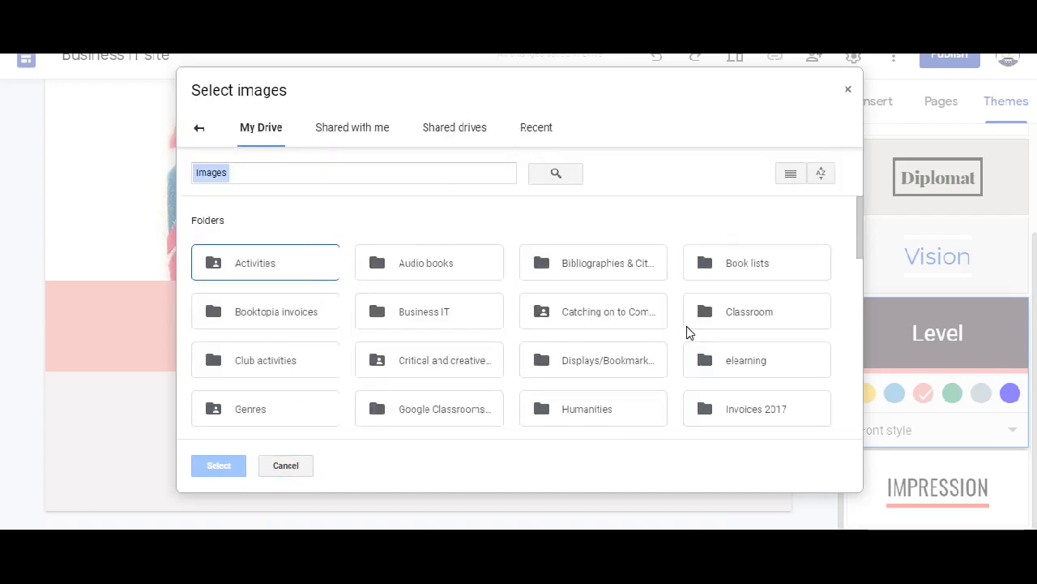
double_click(432, 309)
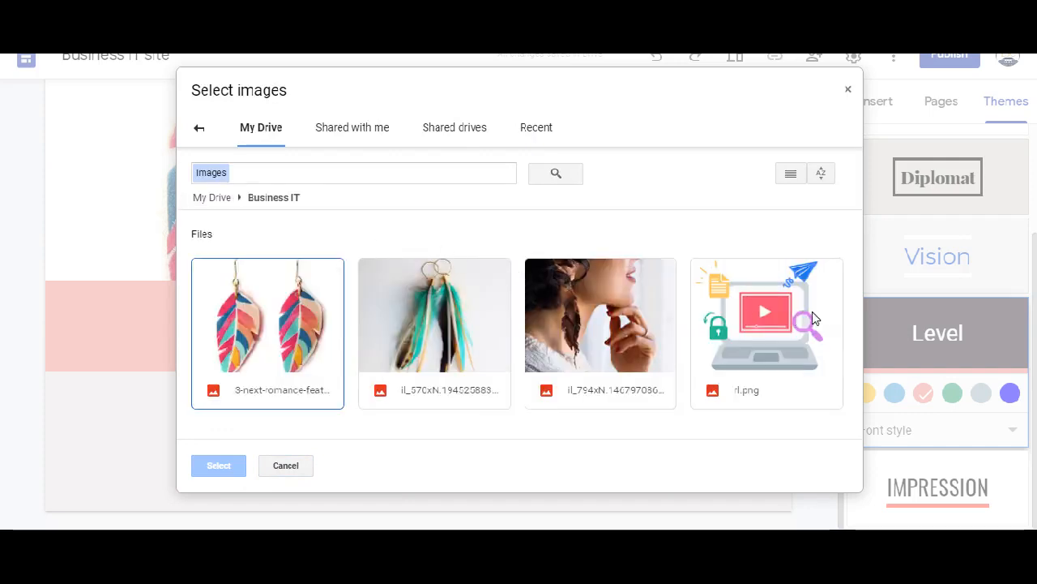
click(604, 324)
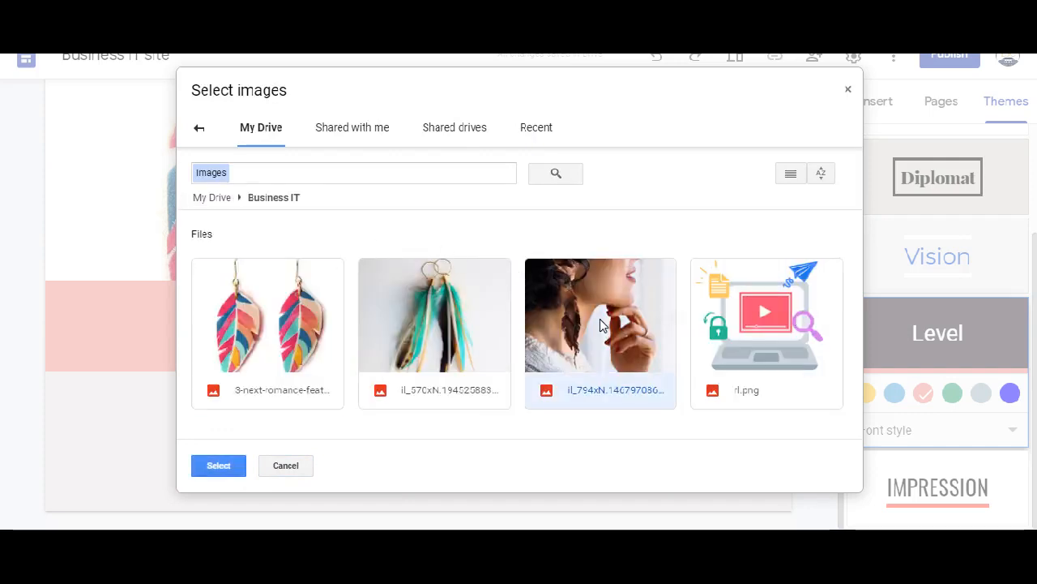
click(213, 466)
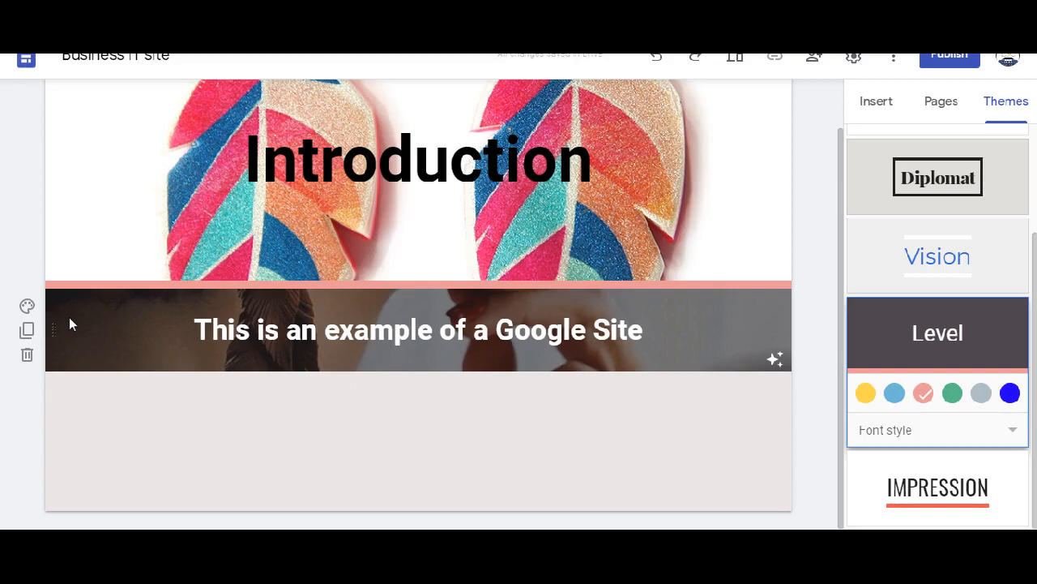
- Toggle the background image's readability adjustment off and on, and set the heading section's background back to Emphasis 2
click(770, 363)
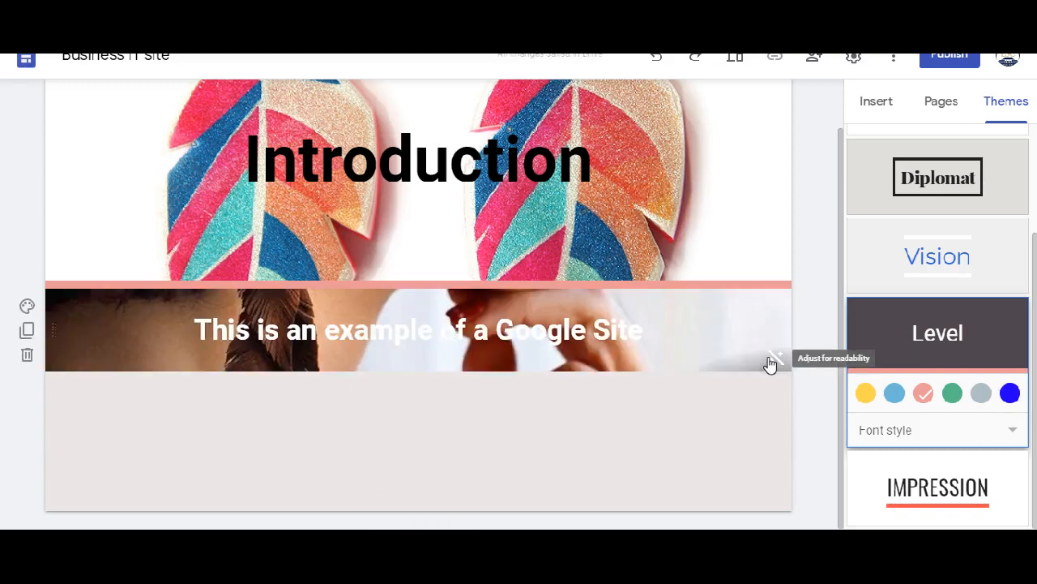
drag(648, 324, 192, 304)
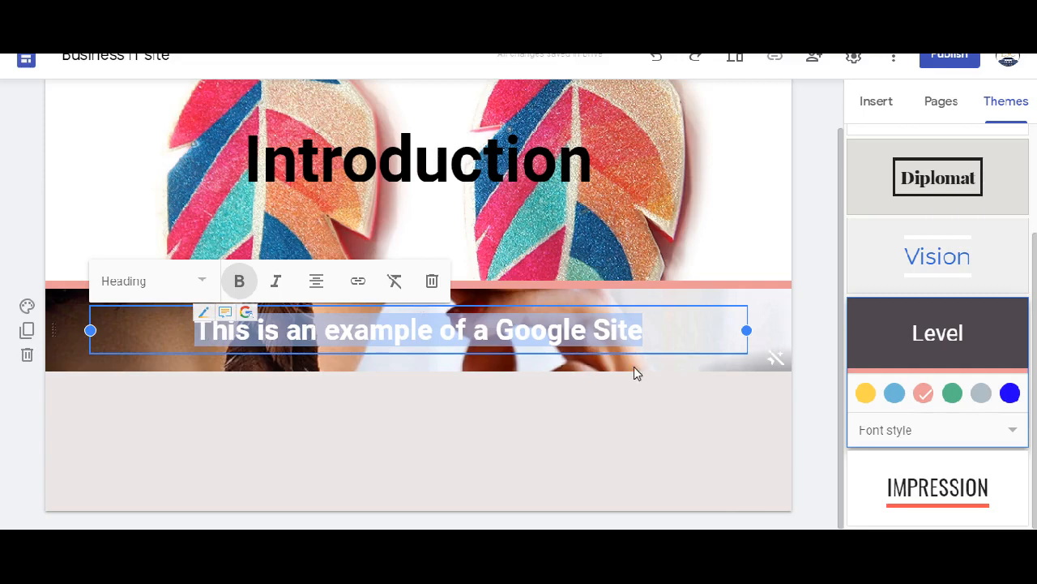
click(776, 361)
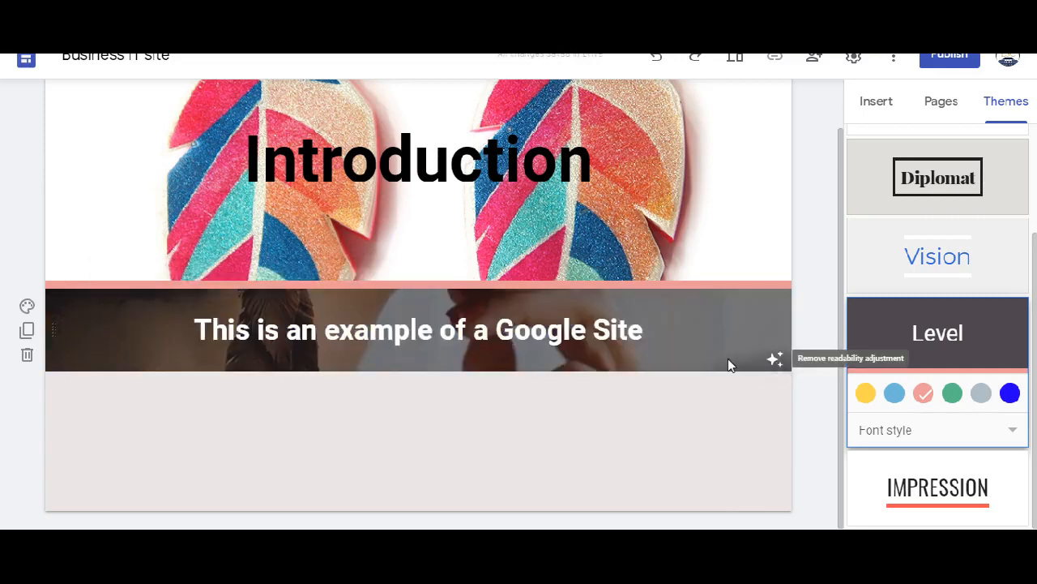
click(27, 306)
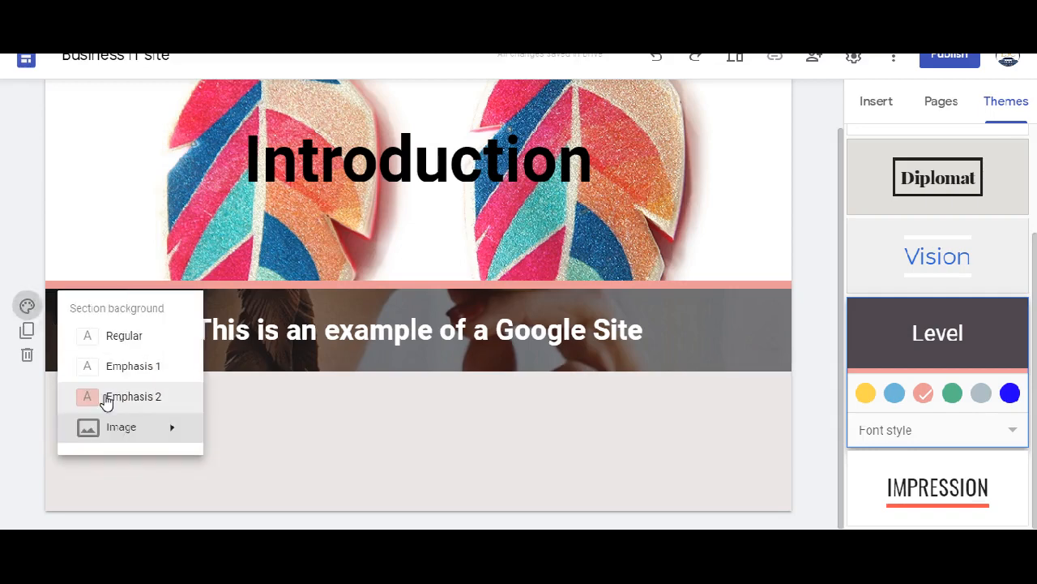
click(106, 399)
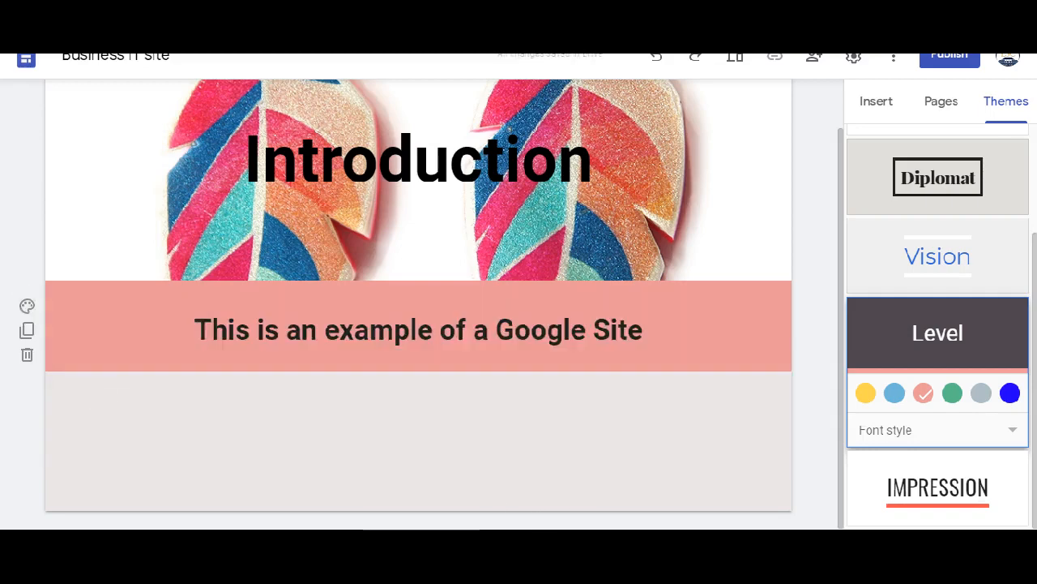
- Insert the il_570xN feather earring photo from the recent Google Drive images below the heading section
click(865, 106)
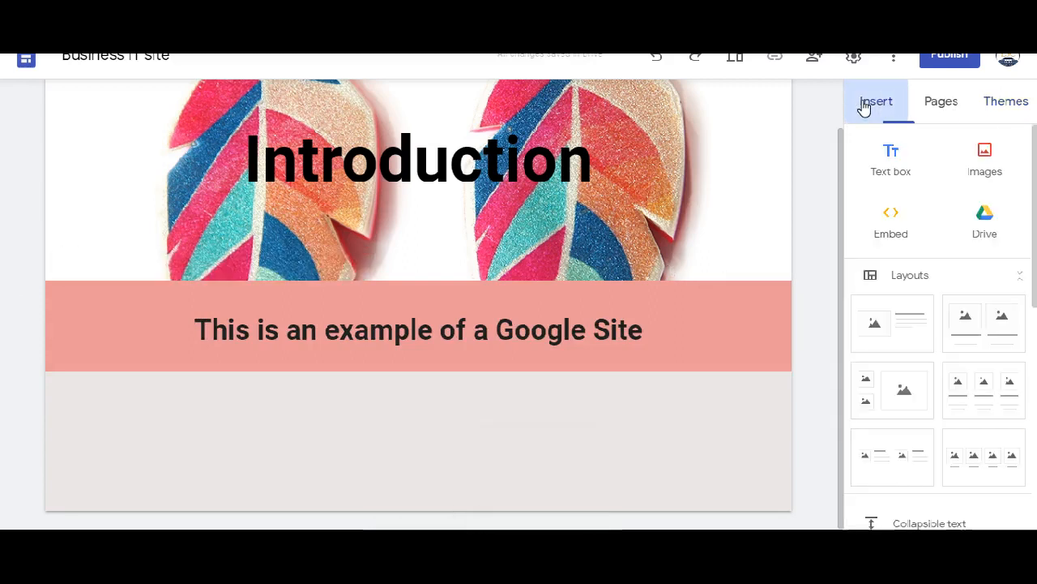
click(995, 164)
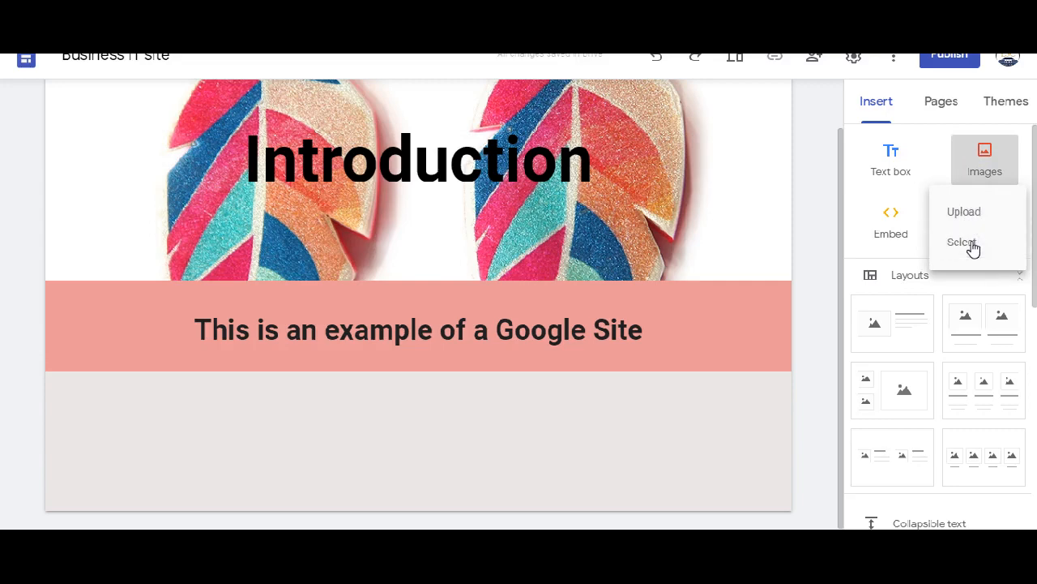
click(971, 243)
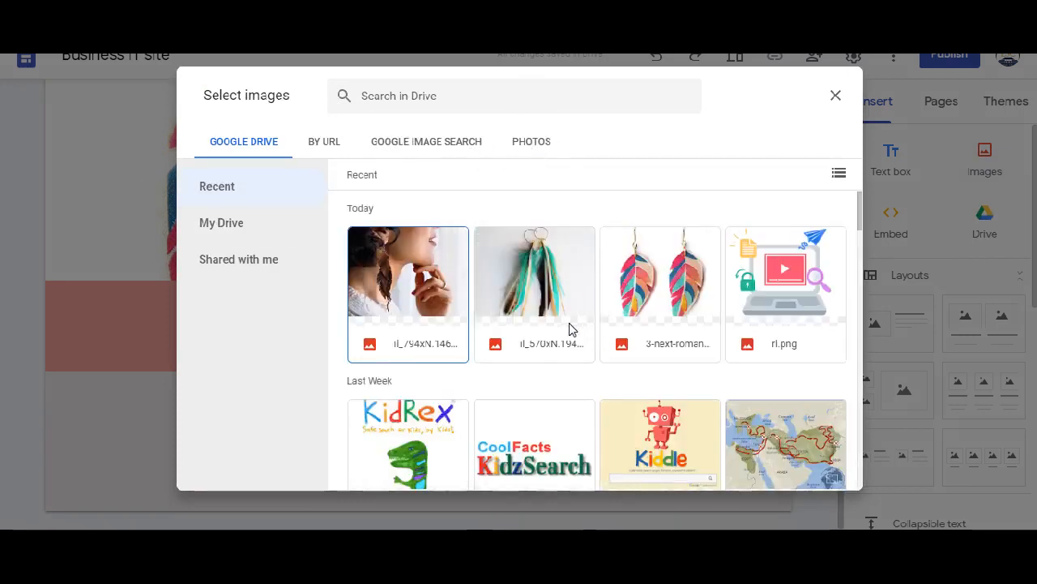
click(526, 275)
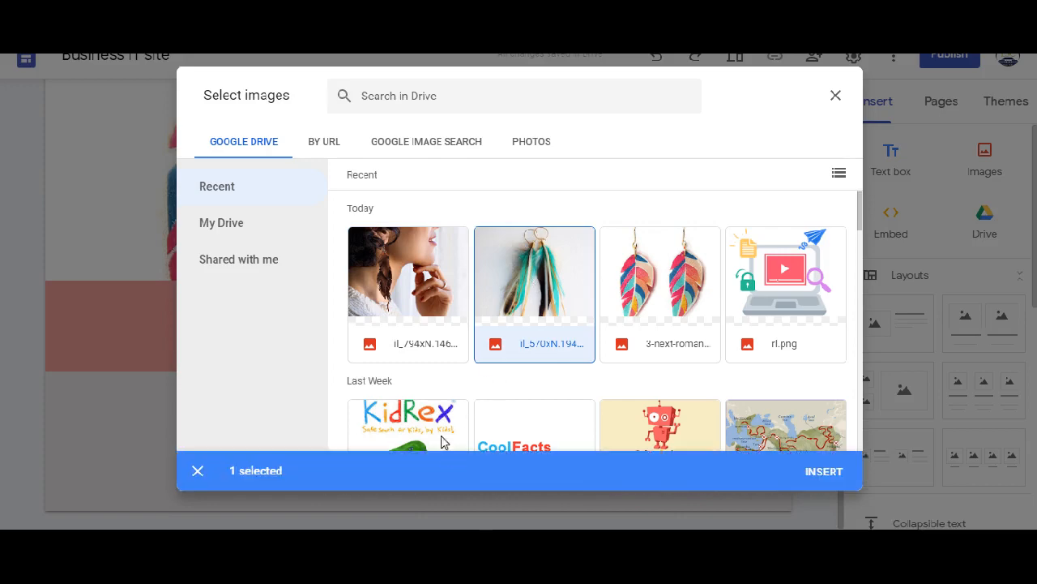
click(824, 472)
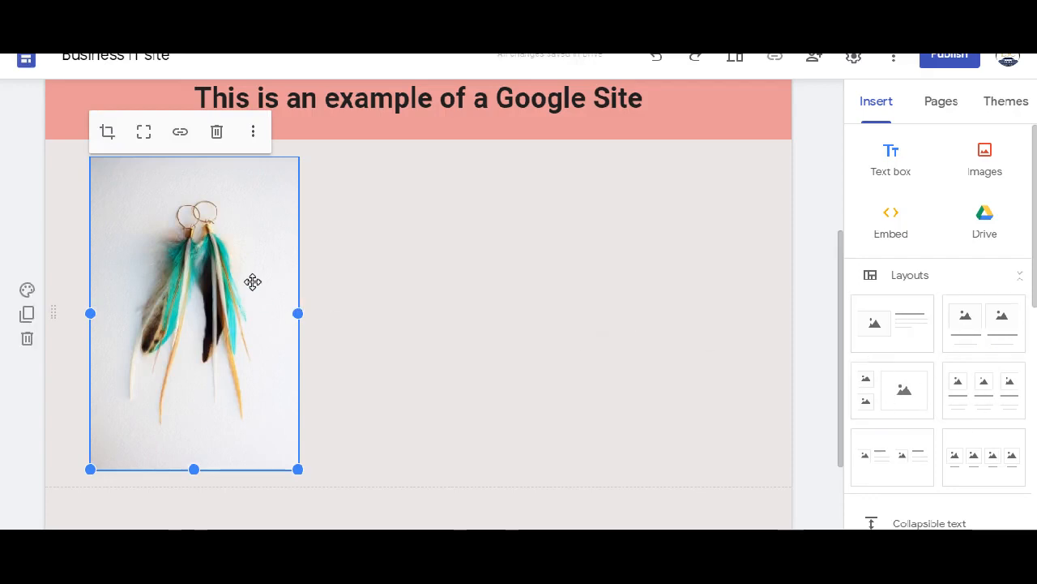
- Review the URL and embed code options for embedding web content, and close them without embedding anything
click(896, 229)
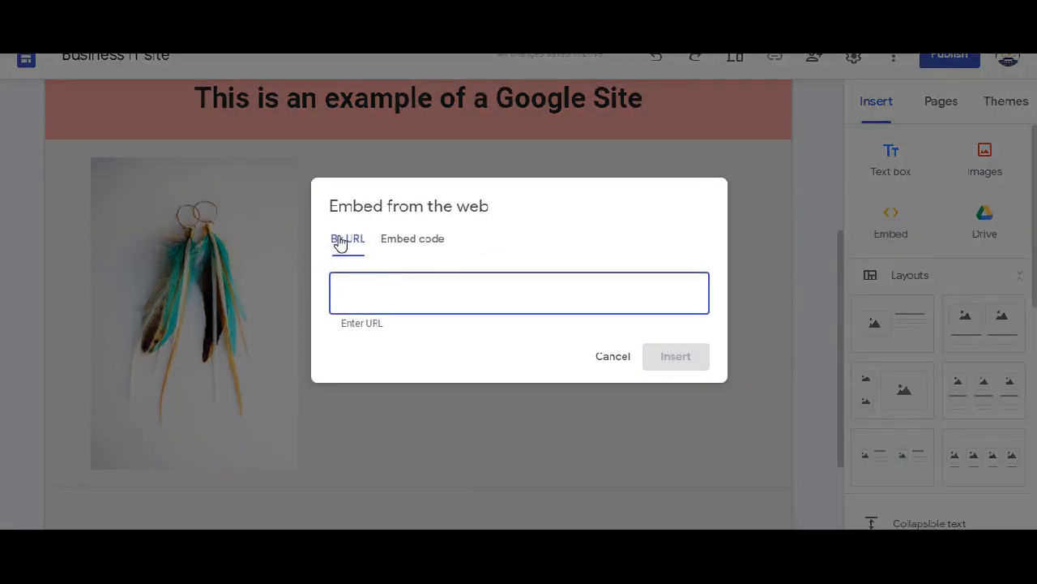
click(412, 242)
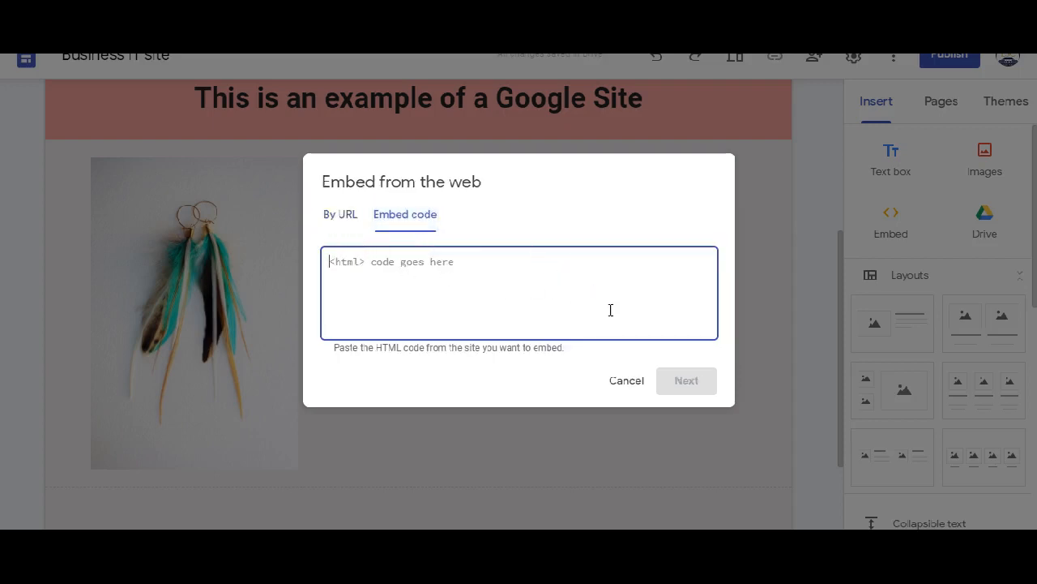
click(622, 386)
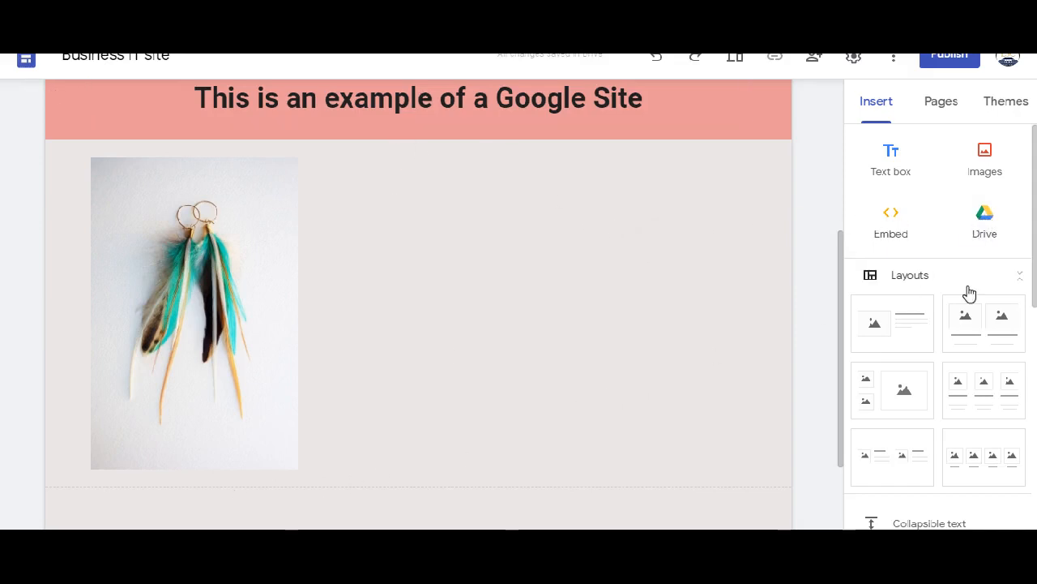
- Browse the Business IT folder and the recent files in the site's Google Drive browser, and close it
click(985, 226)
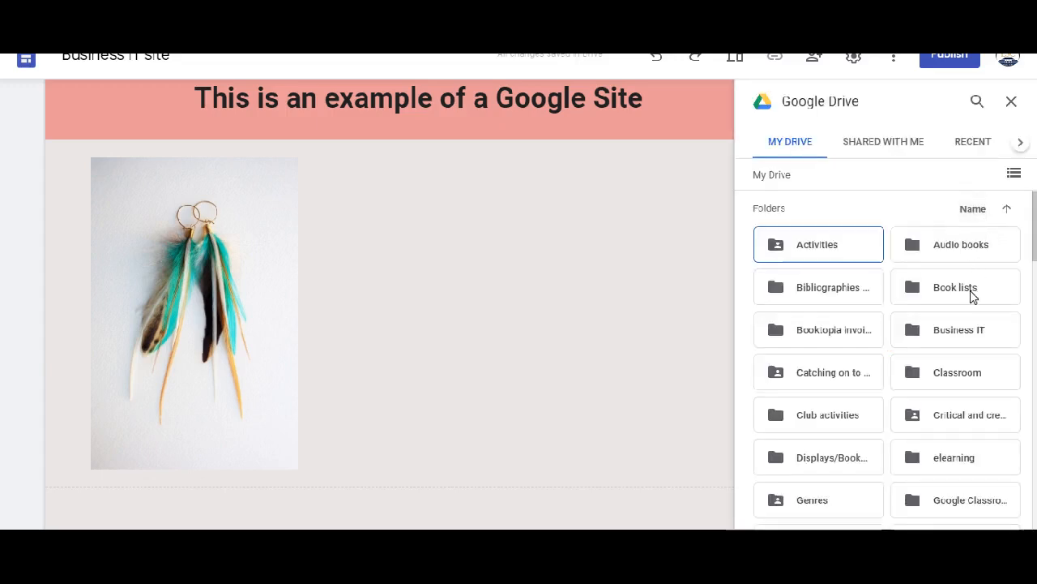
double_click(964, 333)
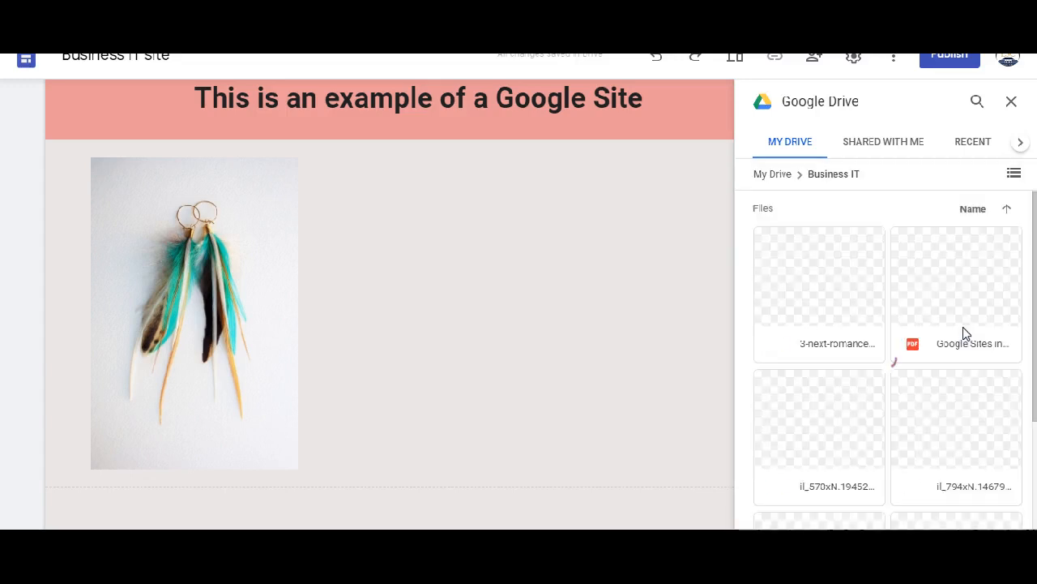
click(973, 146)
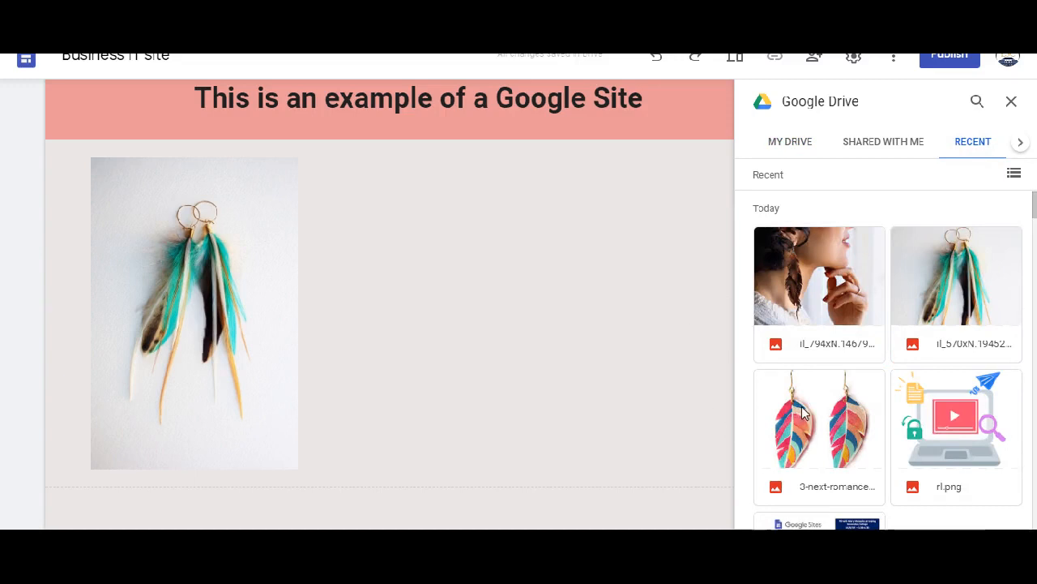
click(1011, 105)
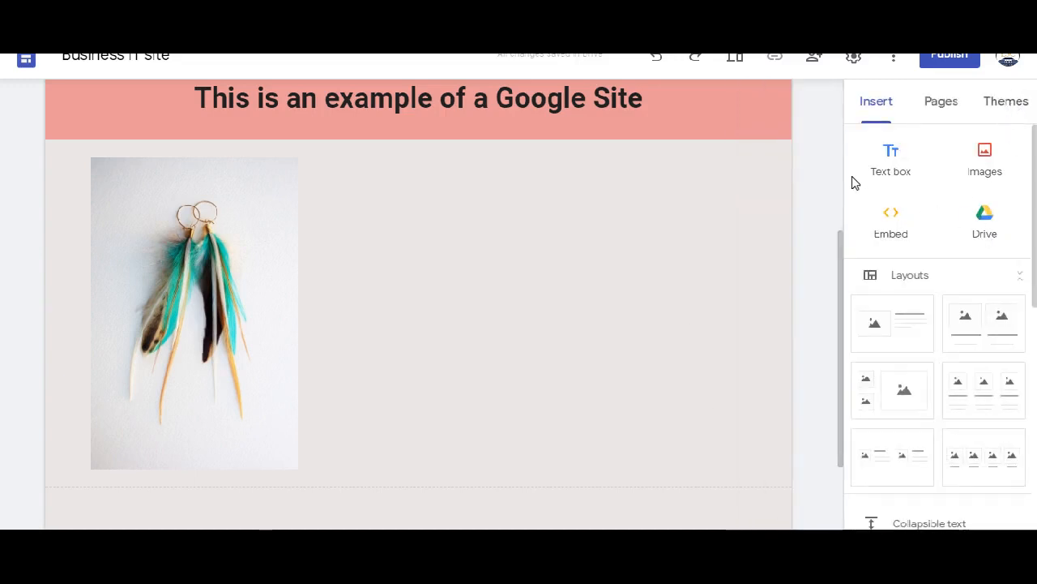
- Add the single-image-with-text layout above the earring photo and fill its image placeholder with the il_570xN photo from recent Drive files
scroll(906, 285, down, 1)
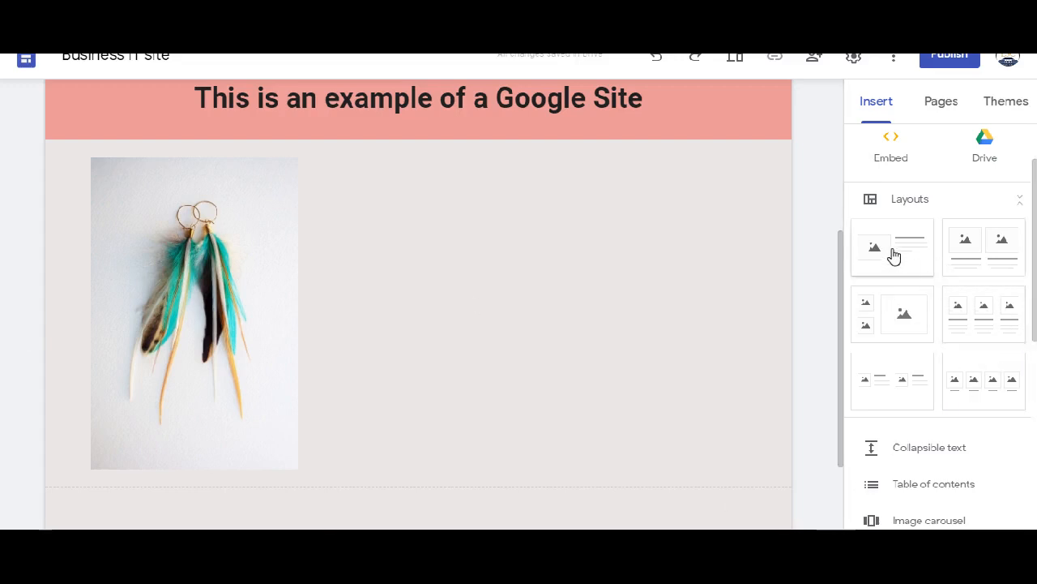
drag(894, 256, 517, 256)
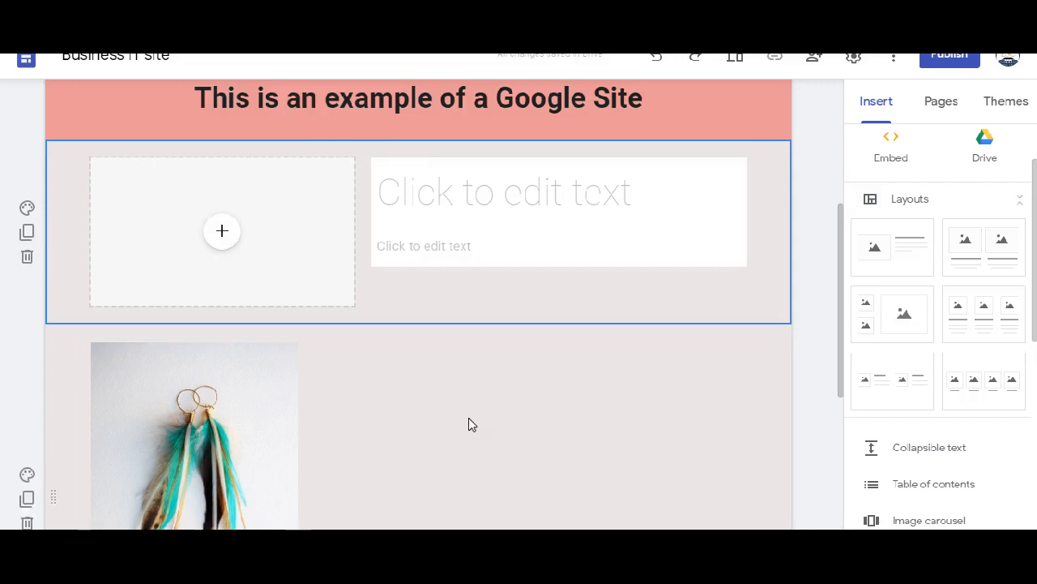
click(223, 233)
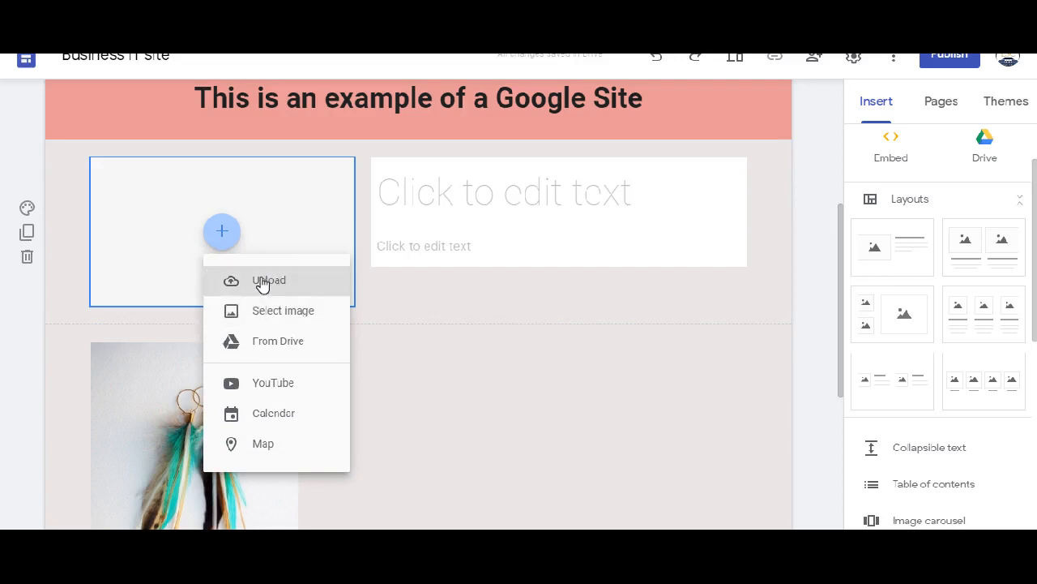
click(266, 339)
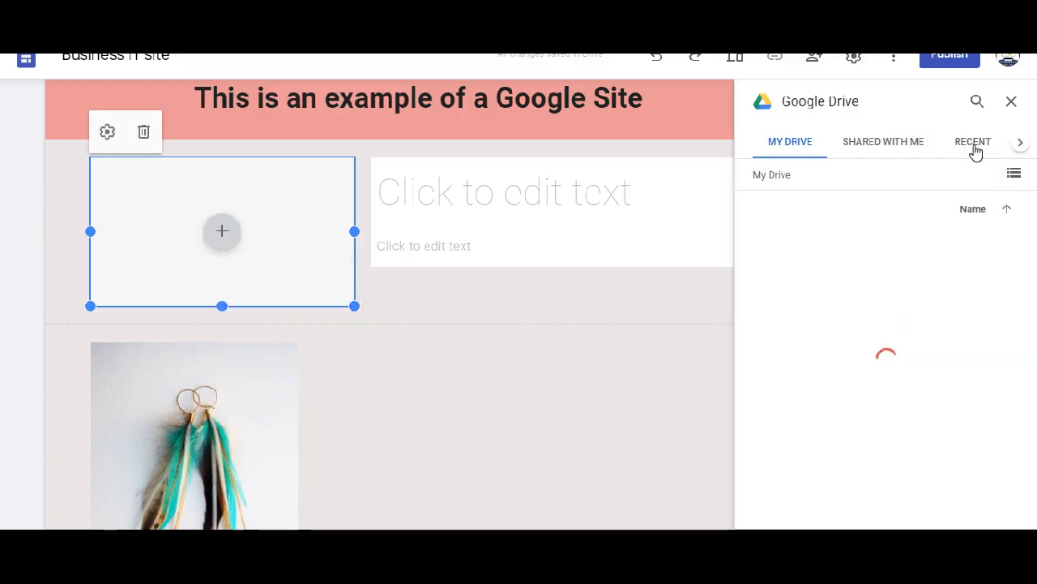
click(973, 152)
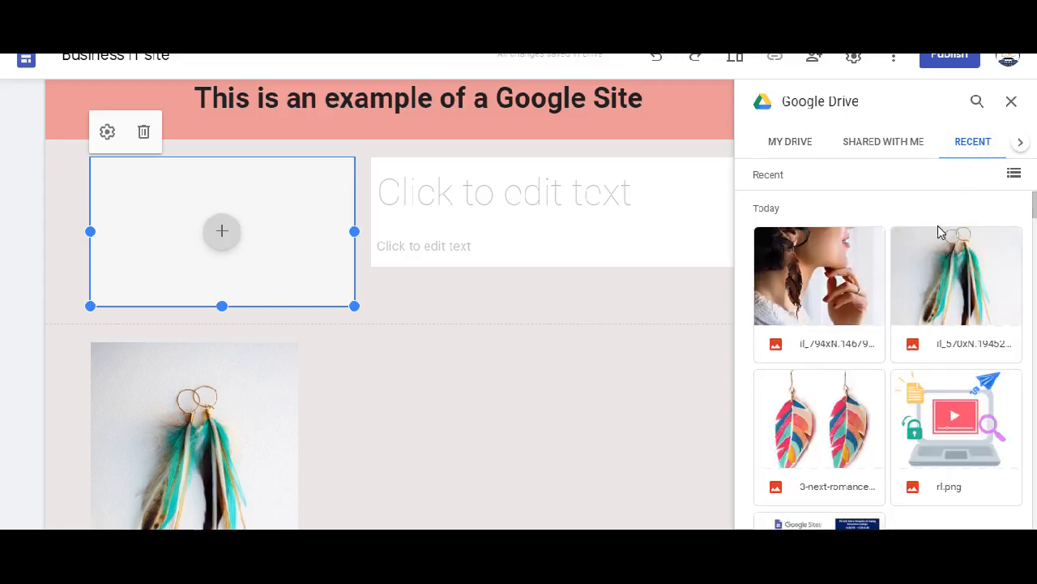
click(937, 272)
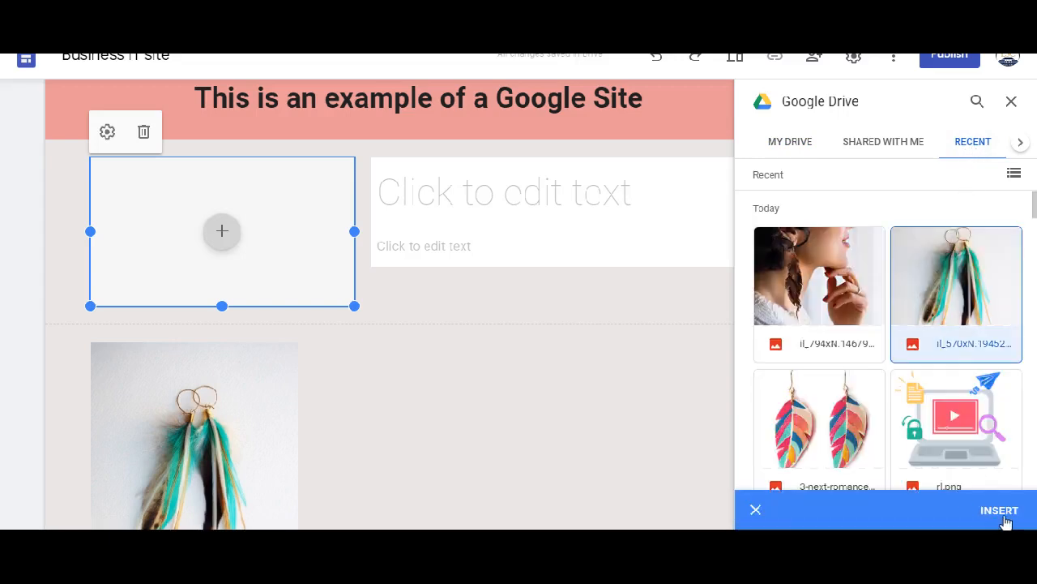
click(1002, 512)
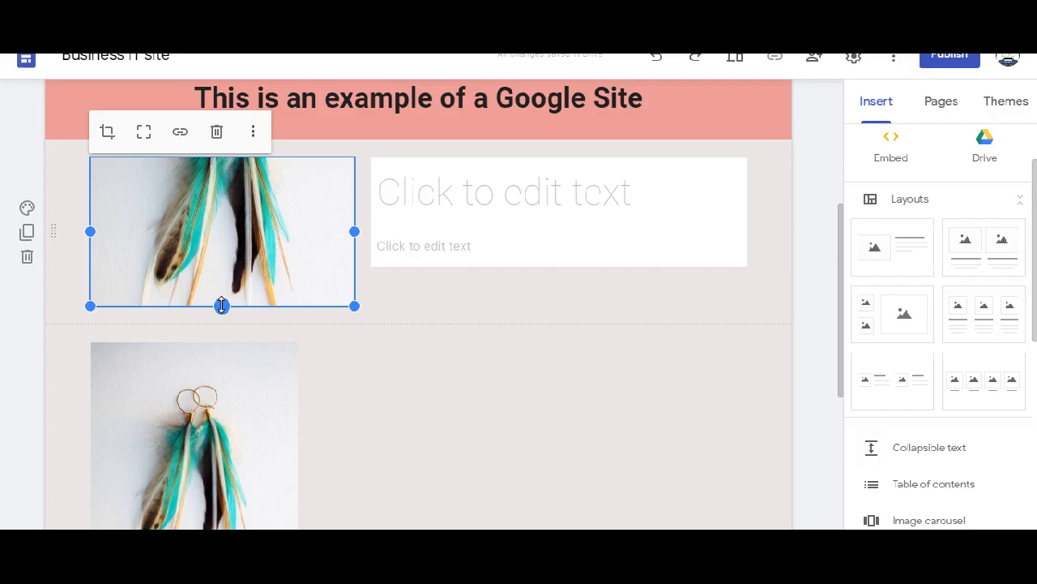
- Try extending the layout photo's frame downward to show the whole earrings and repositioning the picture within its crop
drag(222, 306, 188, 463)
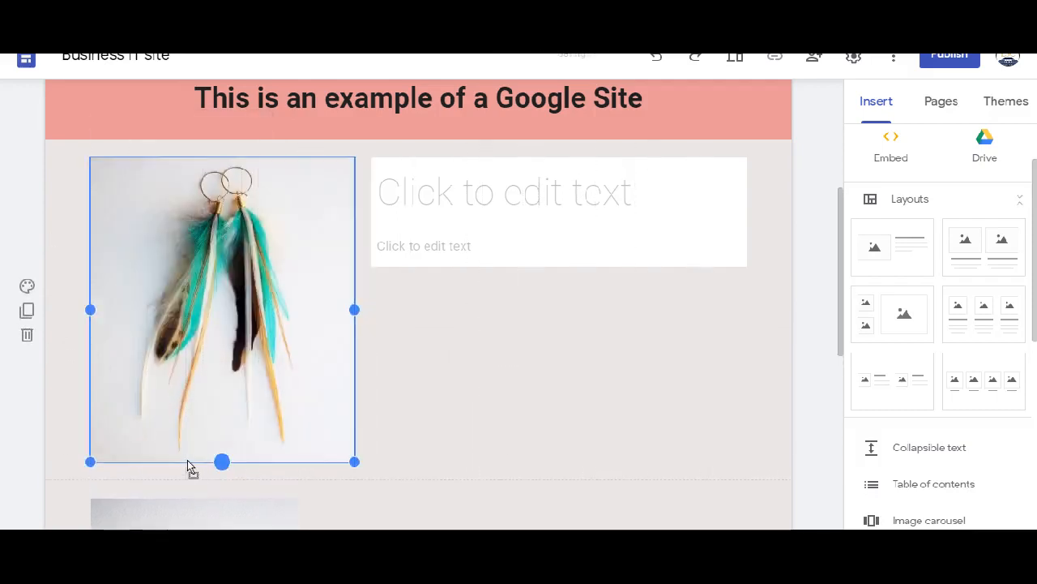
click(107, 135)
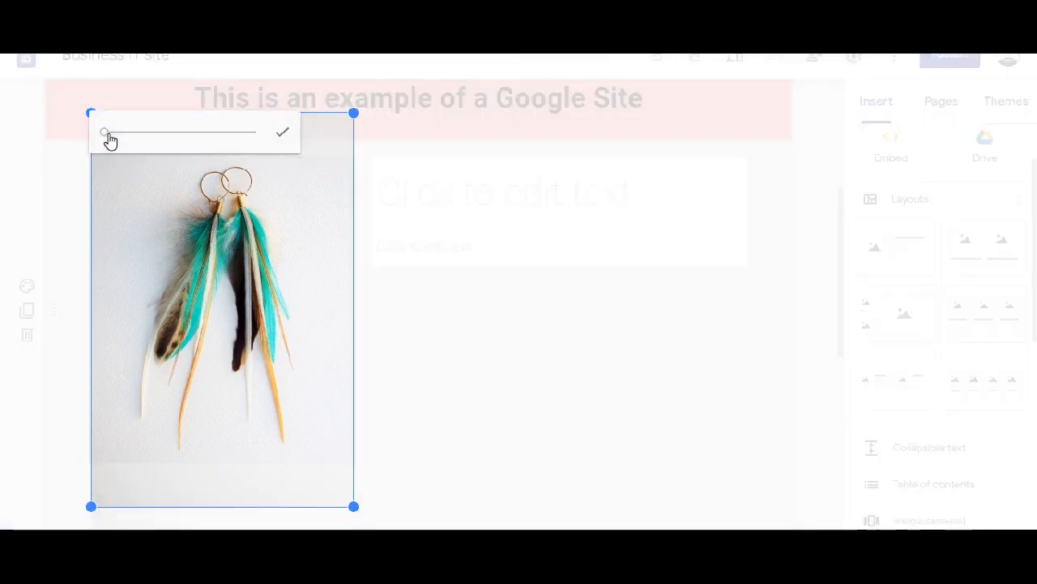
drag(216, 225, 184, 226)
click(282, 133)
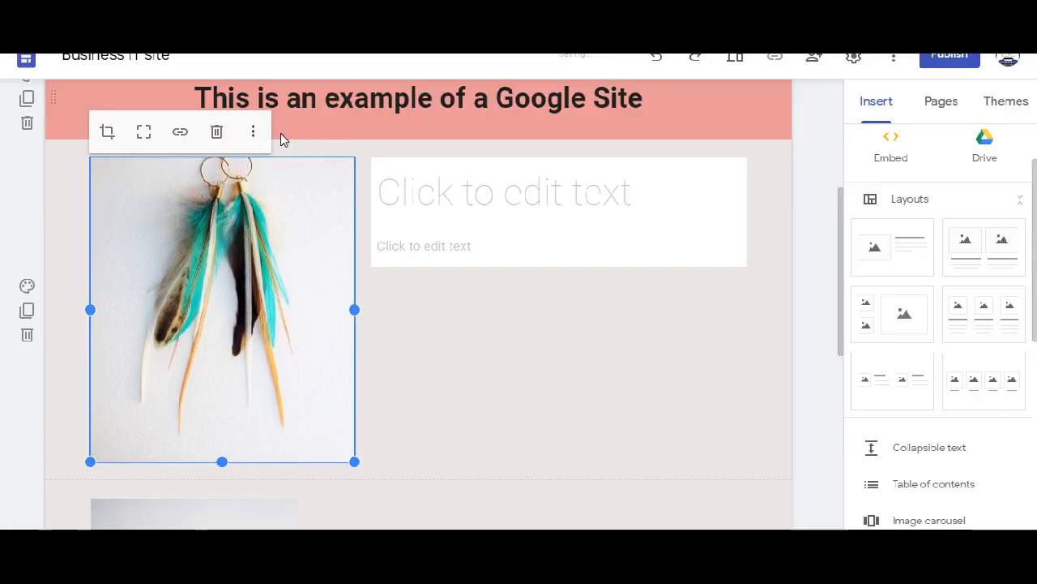
- Uncrop the layout's earring photo and zoom it in slightly within its crop frame
click(142, 137)
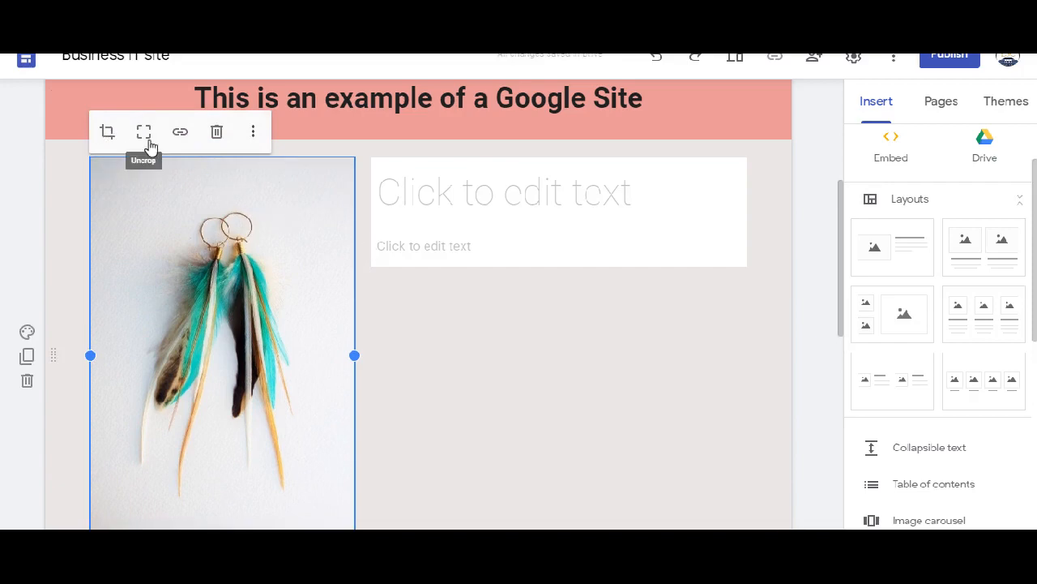
click(105, 136)
scroll(210, 255, down, 2)
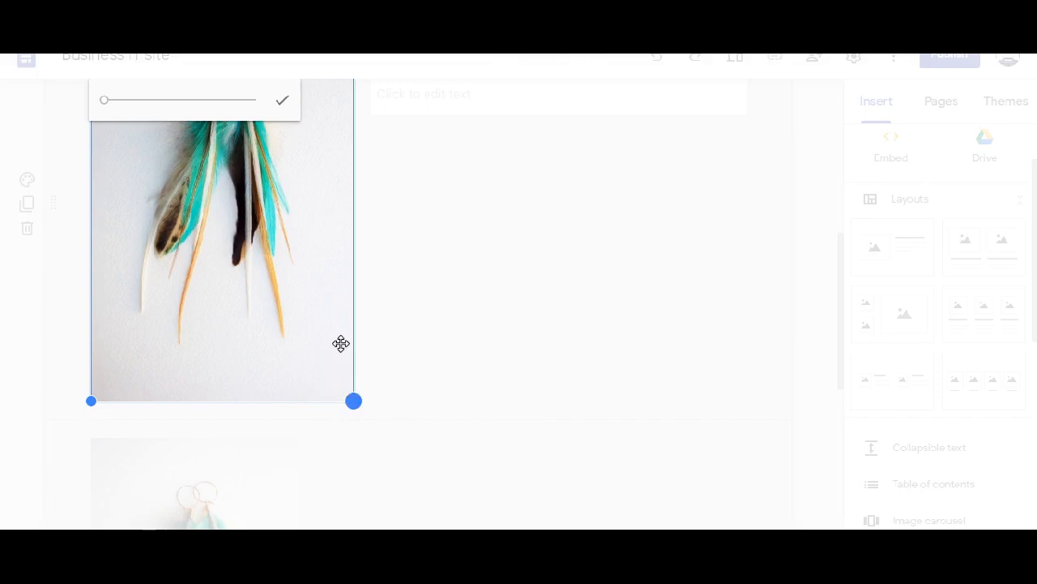
drag(105, 108, 114, 107)
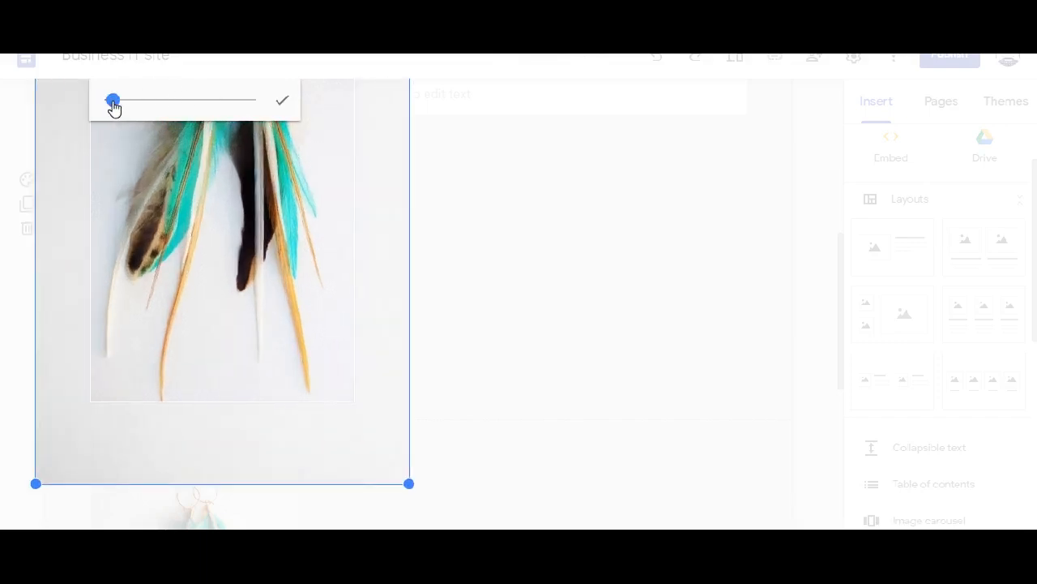
click(281, 103)
scroll(482, 295, up, 2)
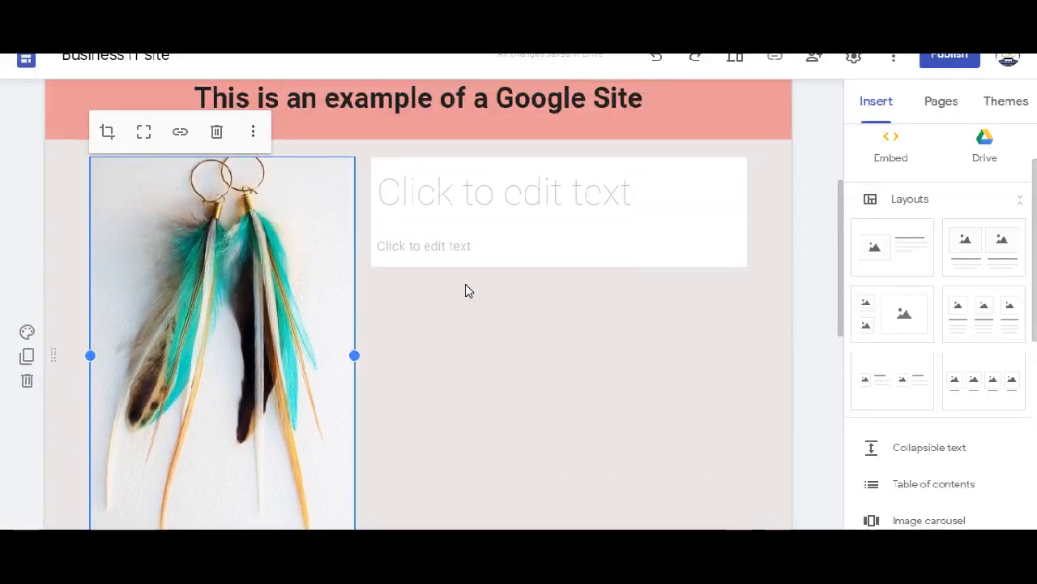
- Open the link entry for the layout's earring photo and leave it without applying a link
scroll(511, 321, down, 1)
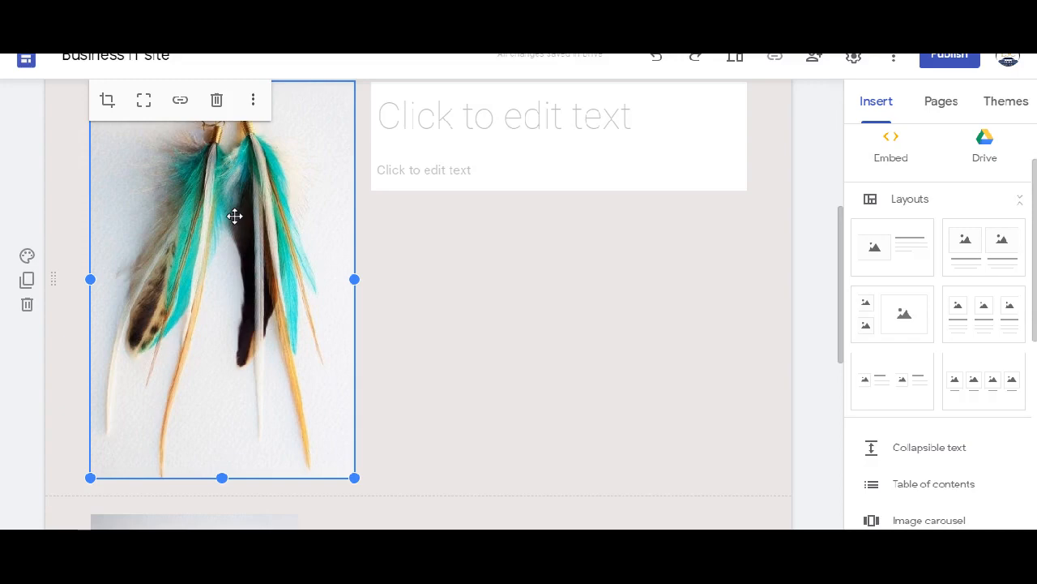
click(180, 99)
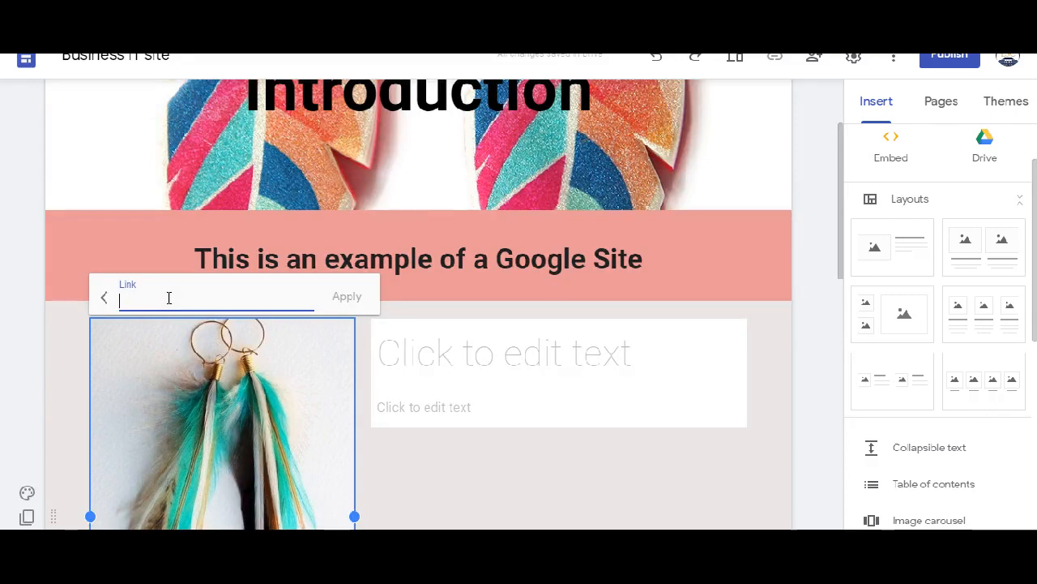
click(399, 460)
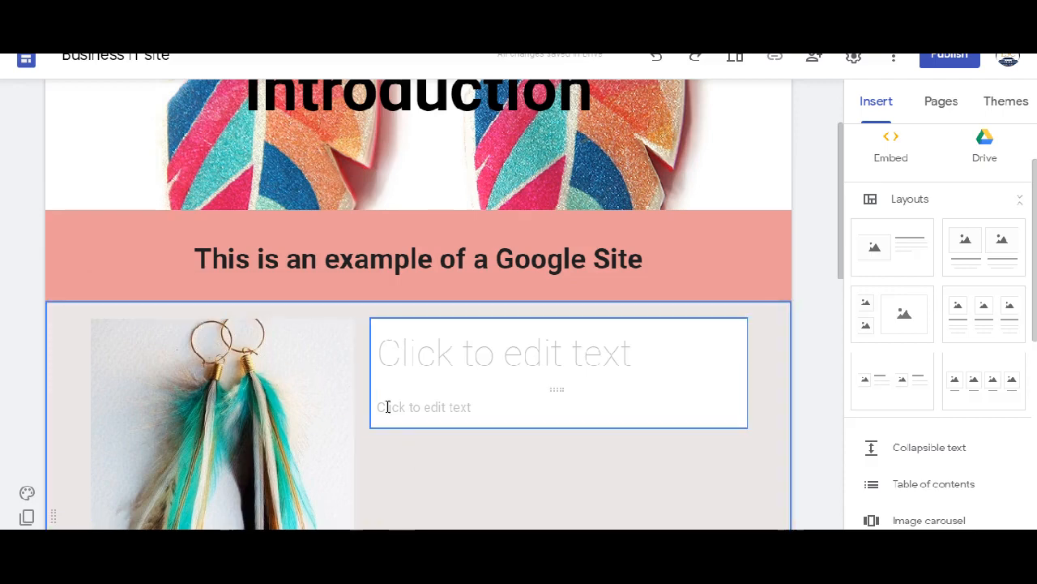
- Enter "Latest stock" as the title text beside the earring photo
scroll(387, 406, down, 1)
click(597, 280)
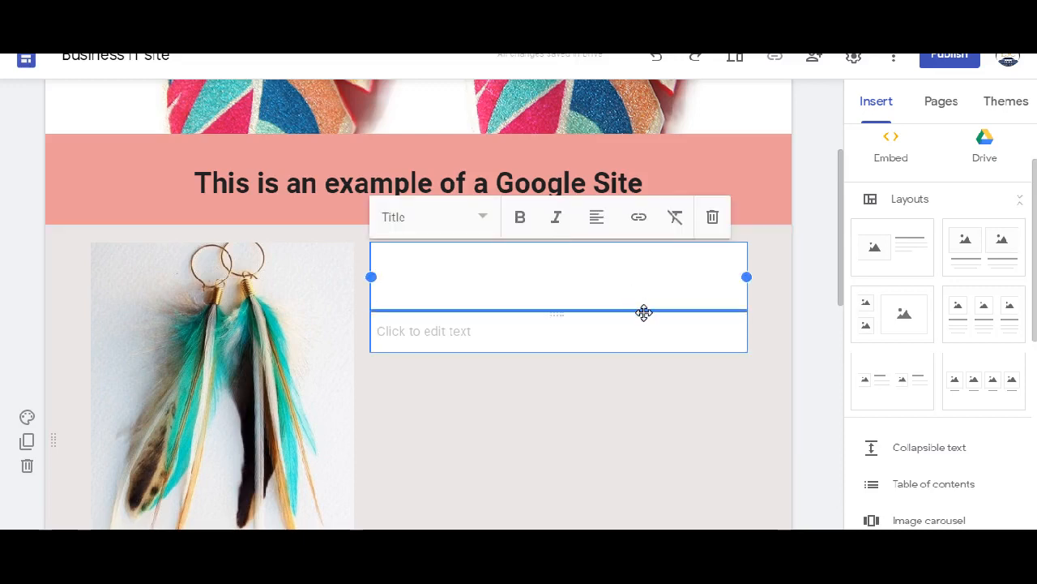
text(Lat)
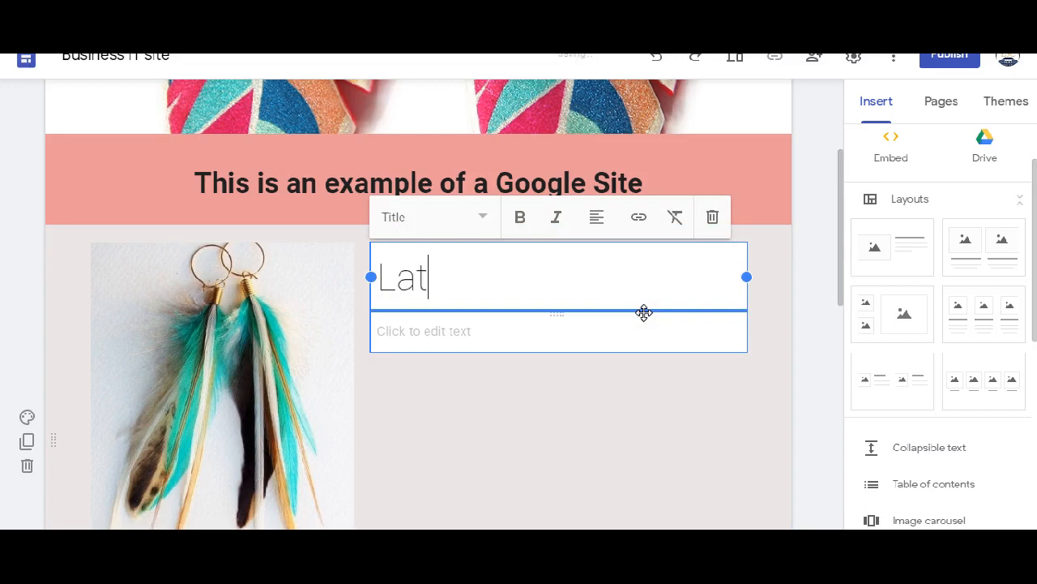
text(est stock)
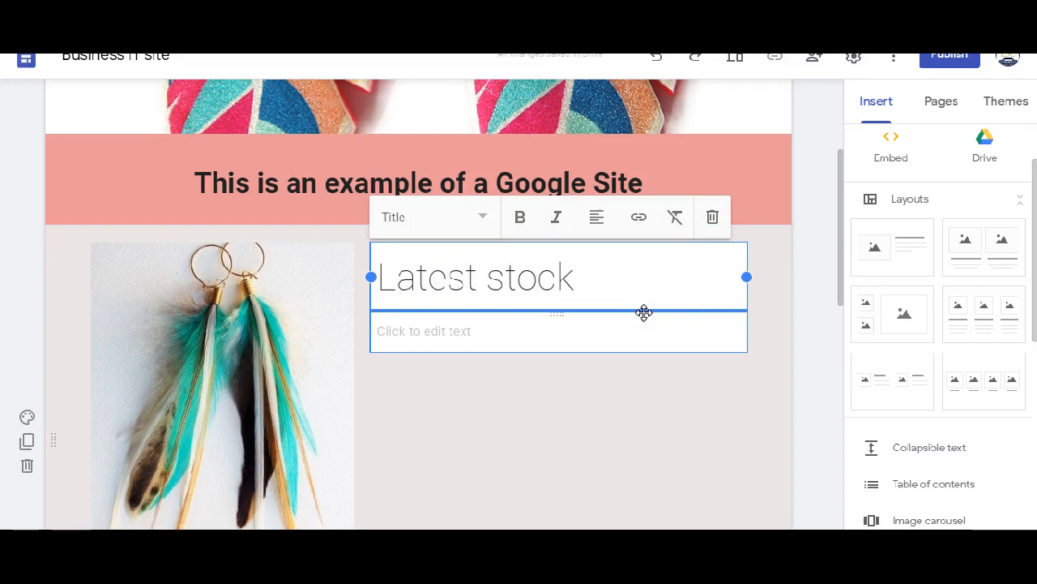
- Fill the body text below the "Latest stock" title with the placeholder text "jlkjijopjl hoihih"
click(459, 330)
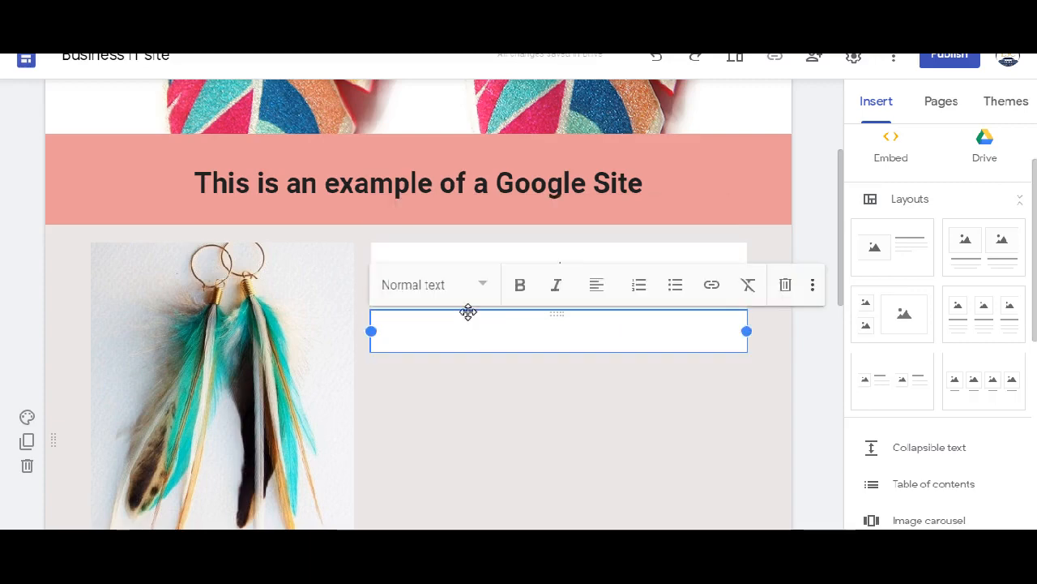
text(jlkjijopjl hoih)
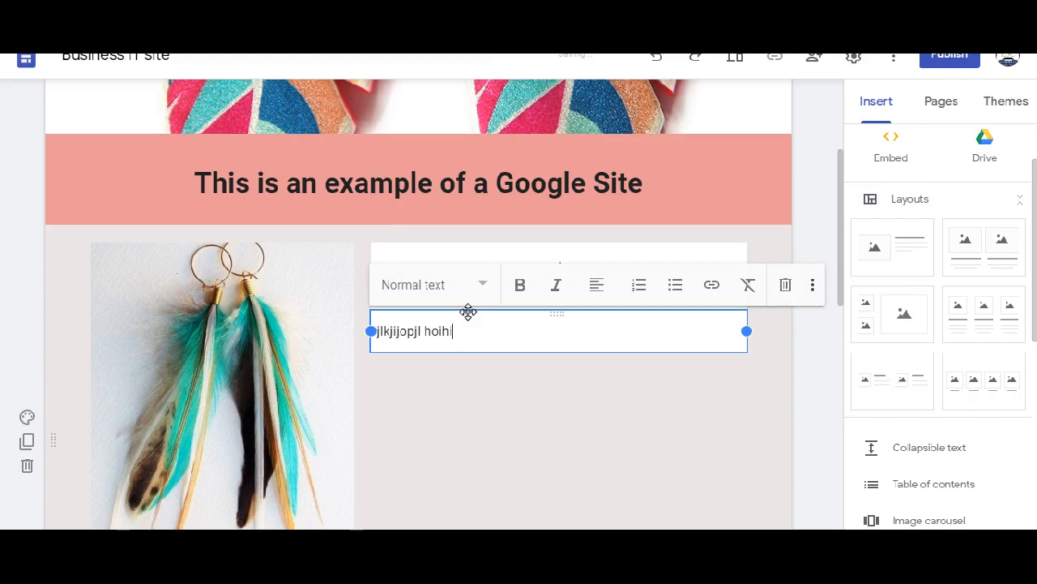
text(ih)
click(430, 377)
scroll(405, 380, down, 1)
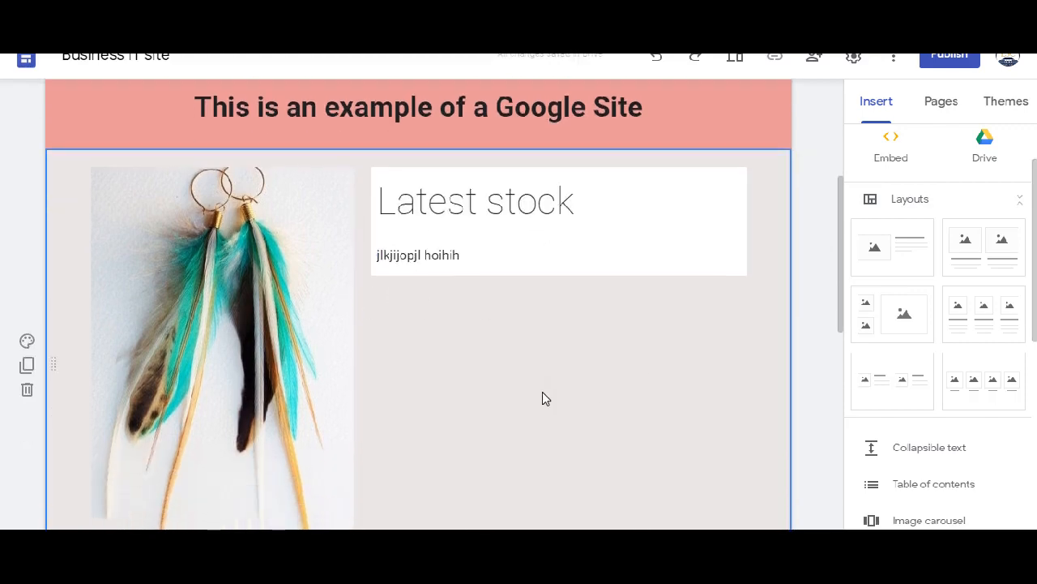
- Delete the placeholder body text box beneath the "Latest stock" title
scroll(426, 405, down, 3)
scroll(431, 394, up, 3)
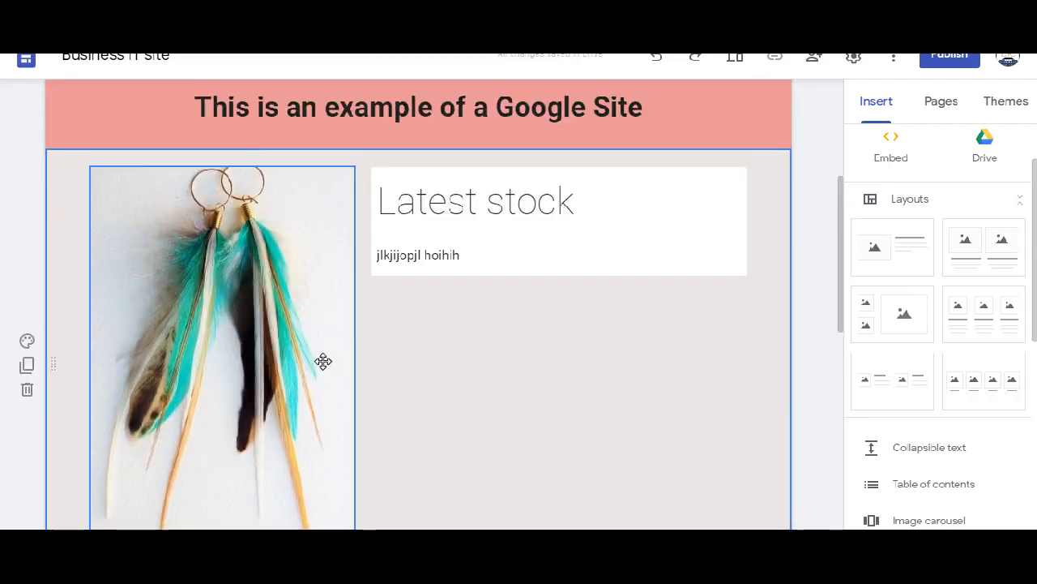
click(528, 265)
click(527, 267)
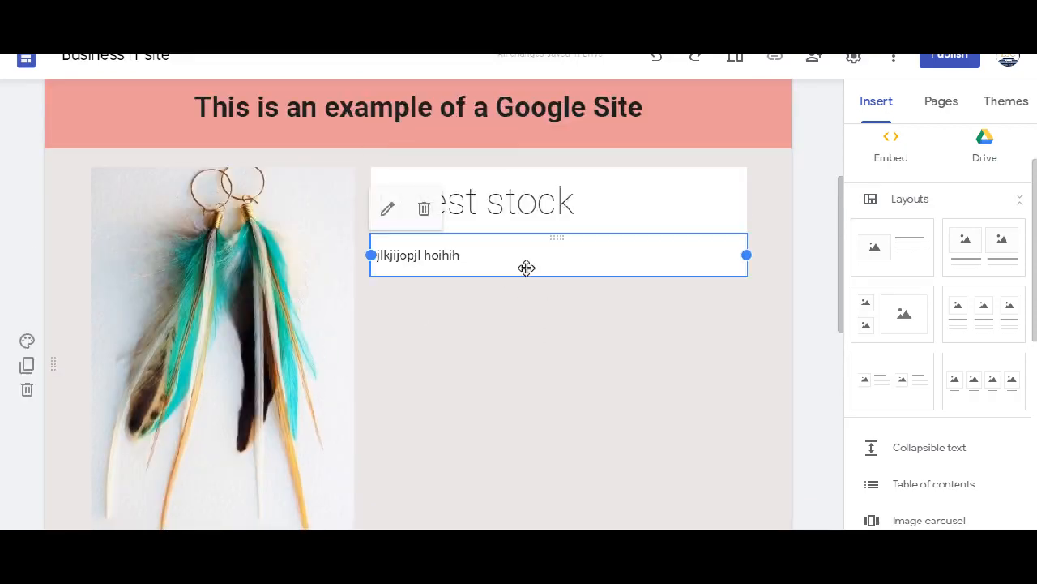
click(423, 208)
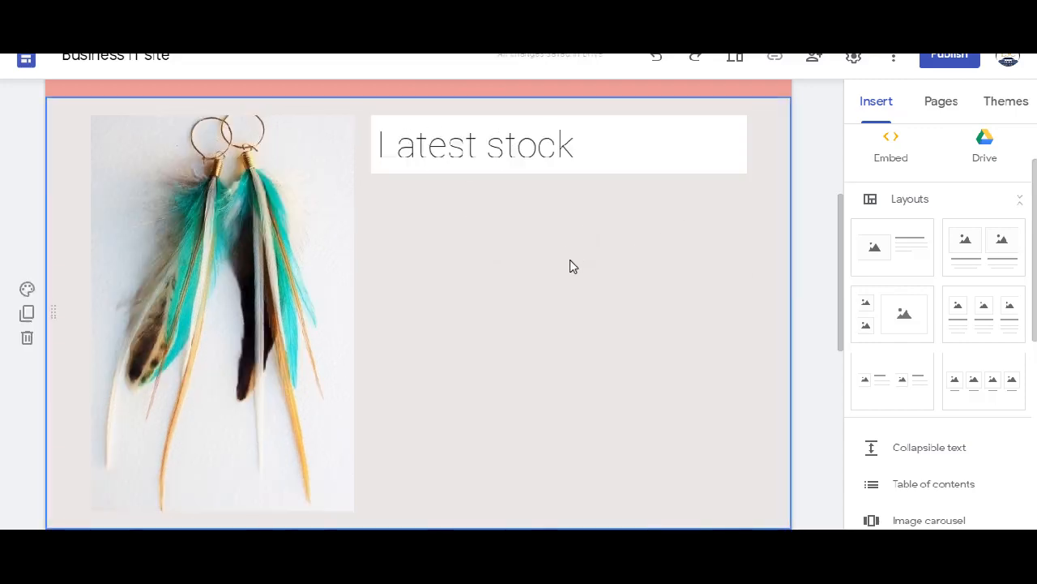
- Shrink the earring photo in the "Latest stock" section proportionally to a little over half its width
scroll(500, 304, down, 2)
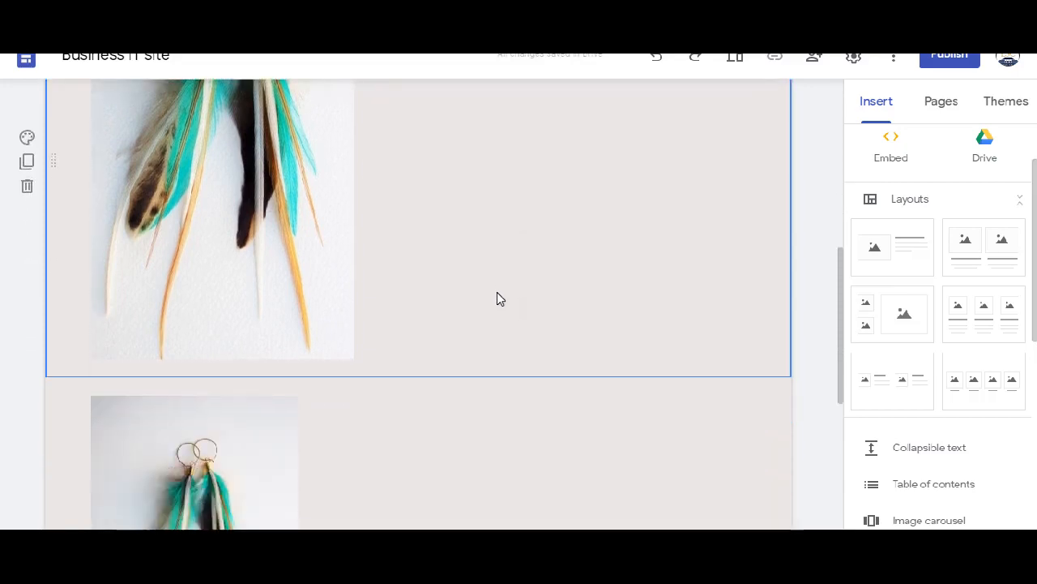
drag(230, 442, 227, 480)
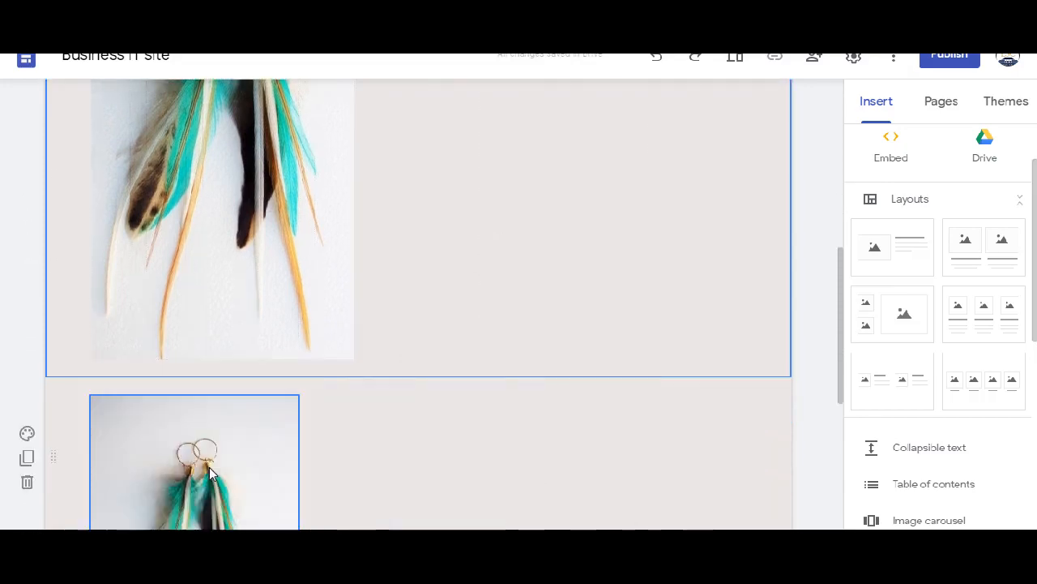
scroll(454, 433, up, 3)
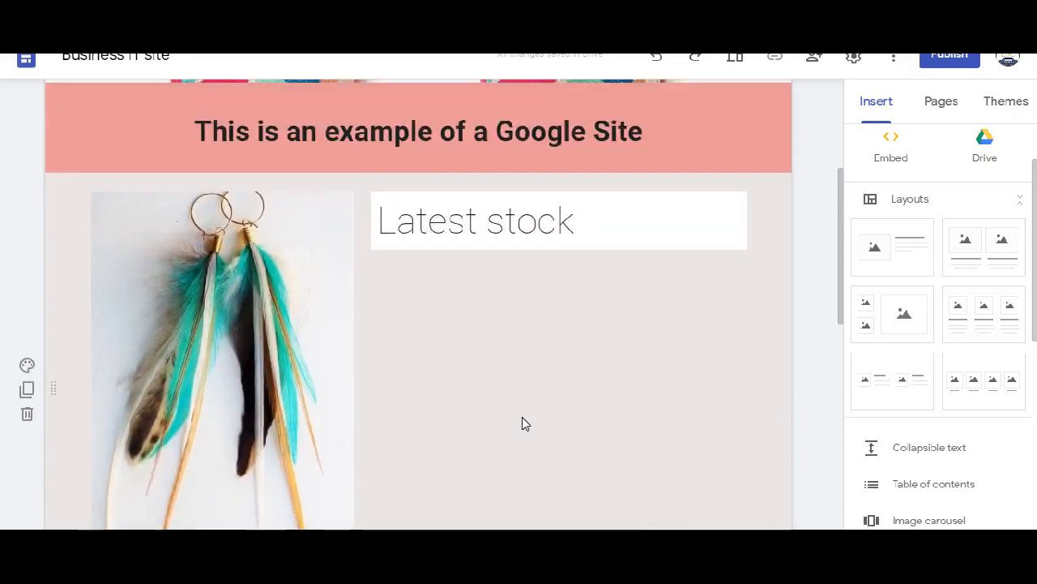
scroll(518, 413, down, 1)
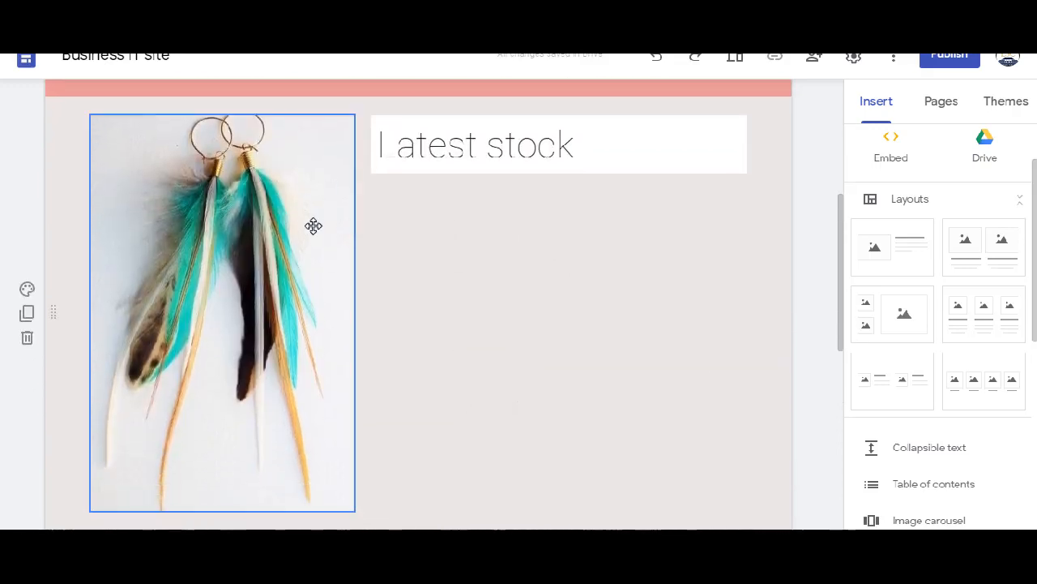
click(187, 221)
drag(353, 509, 241, 353)
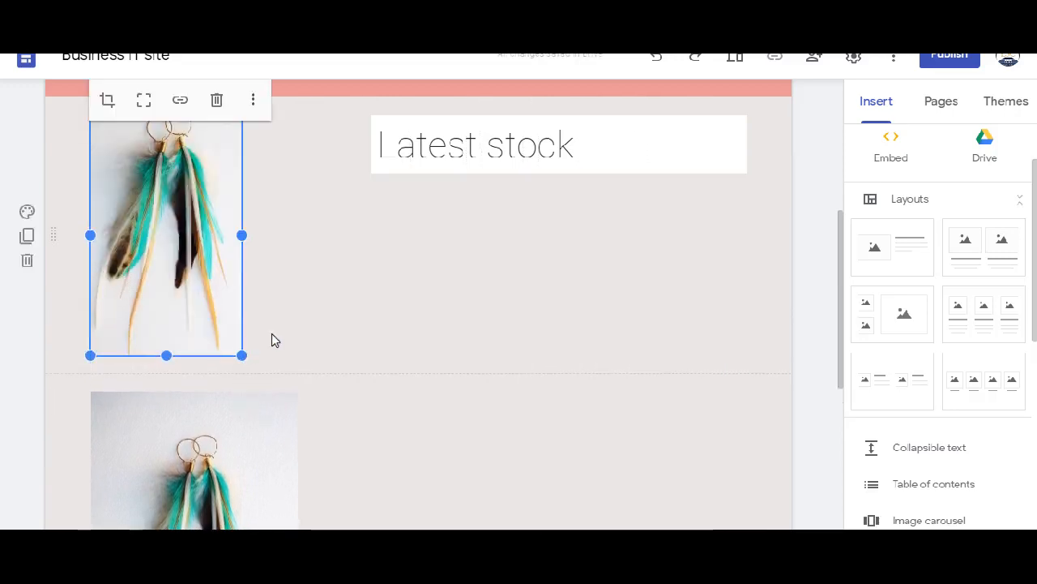
- Narrow the "Latest stock" title box so it wraps onto two lines, and move it directly beside the earring photo
click(506, 146)
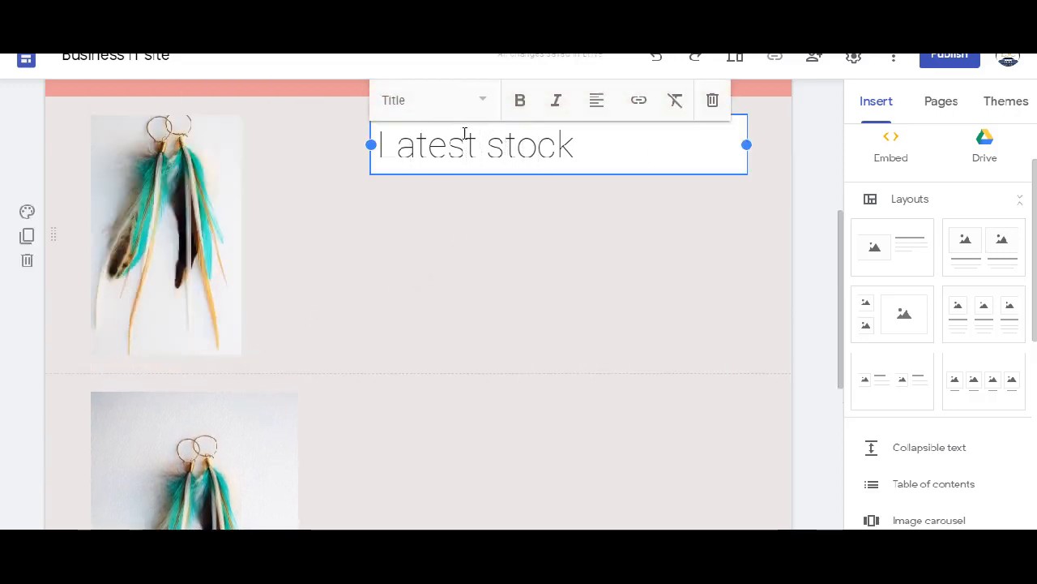
drag(745, 145, 578, 145)
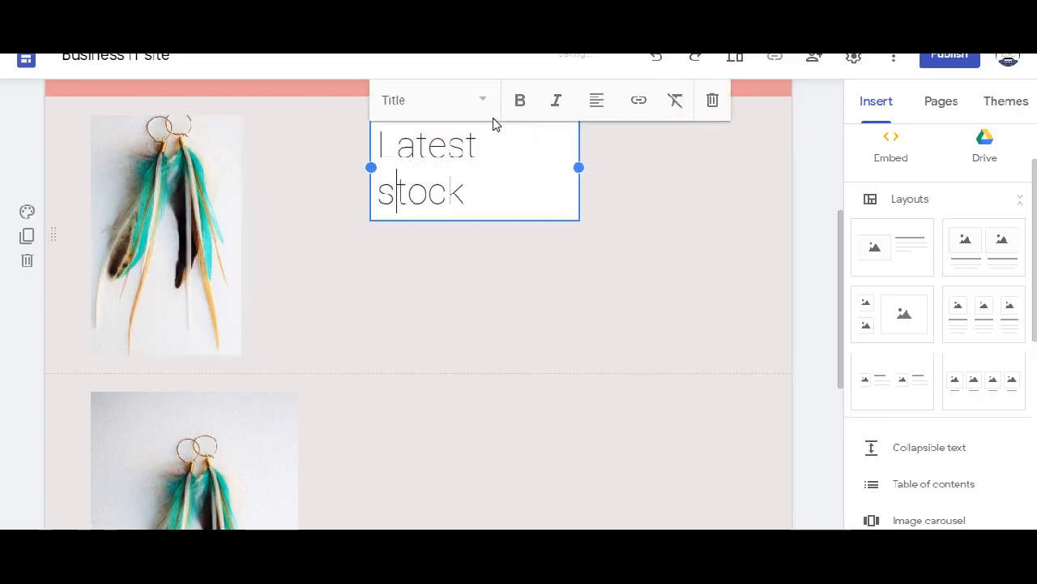
click(641, 226)
drag(476, 119, 329, 138)
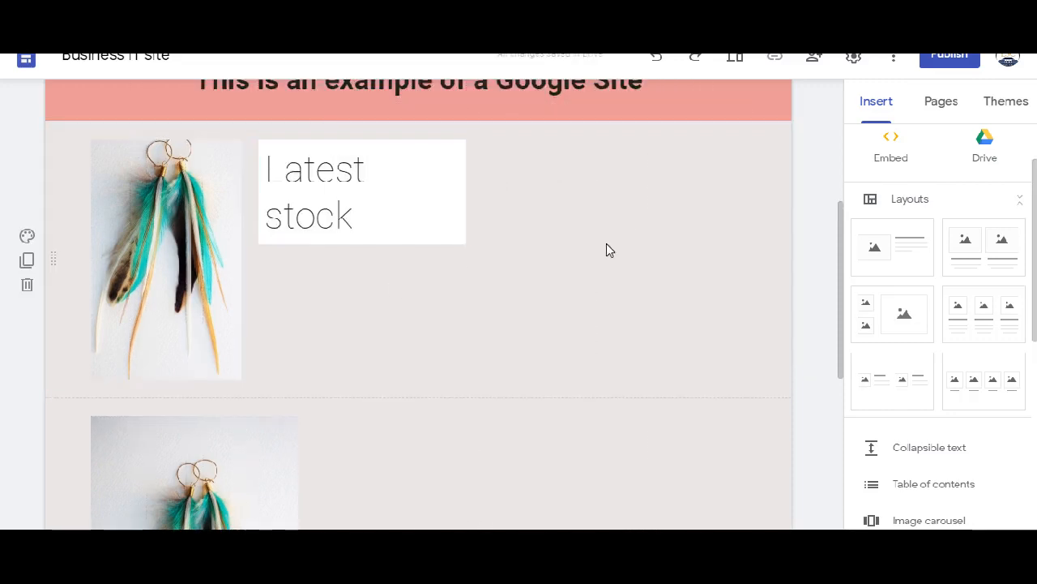
- Try moving the lower earring photo up beside the "Latest stock" title, and undo the move
drag(227, 462, 582, 269)
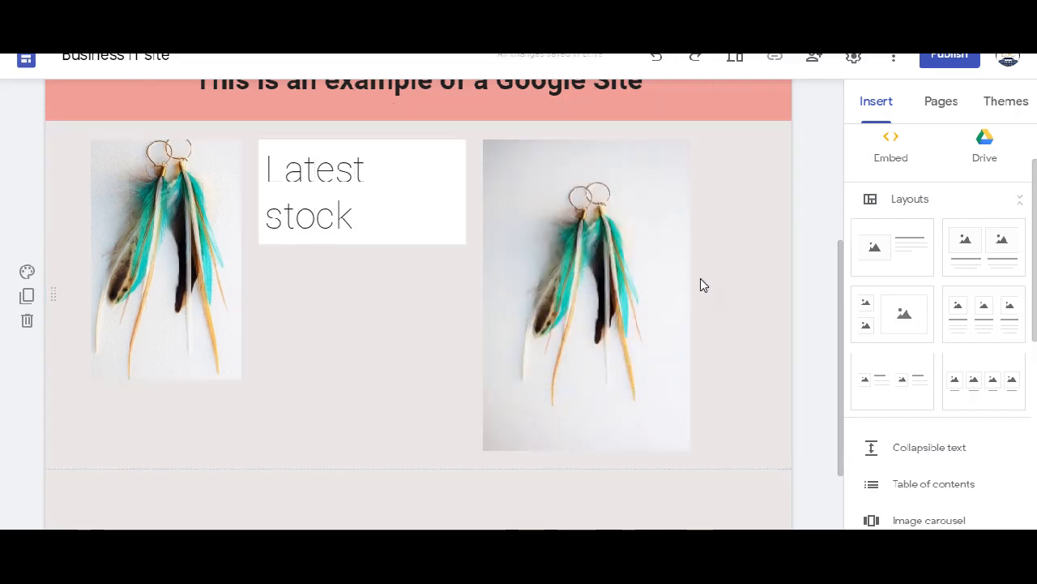
click(572, 252)
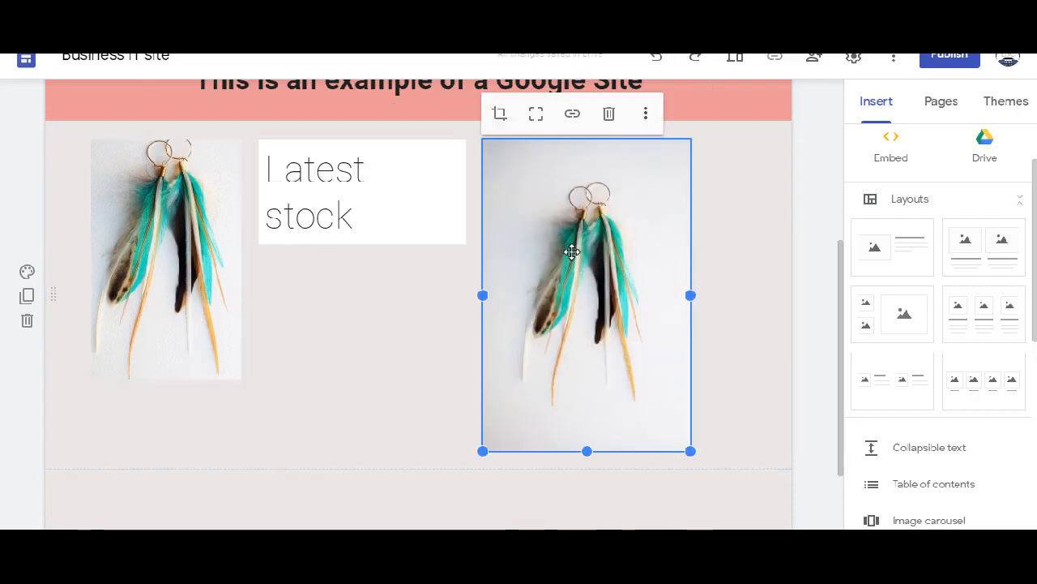
click(654, 66)
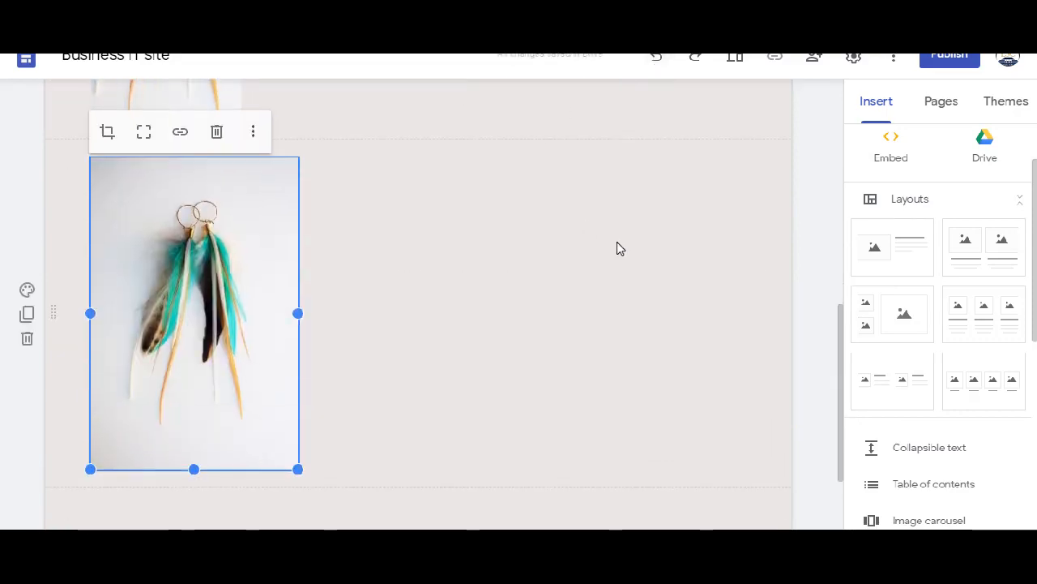
- Delete the separate earring photo below the "Latest stock" section
scroll(617, 242, up, 4)
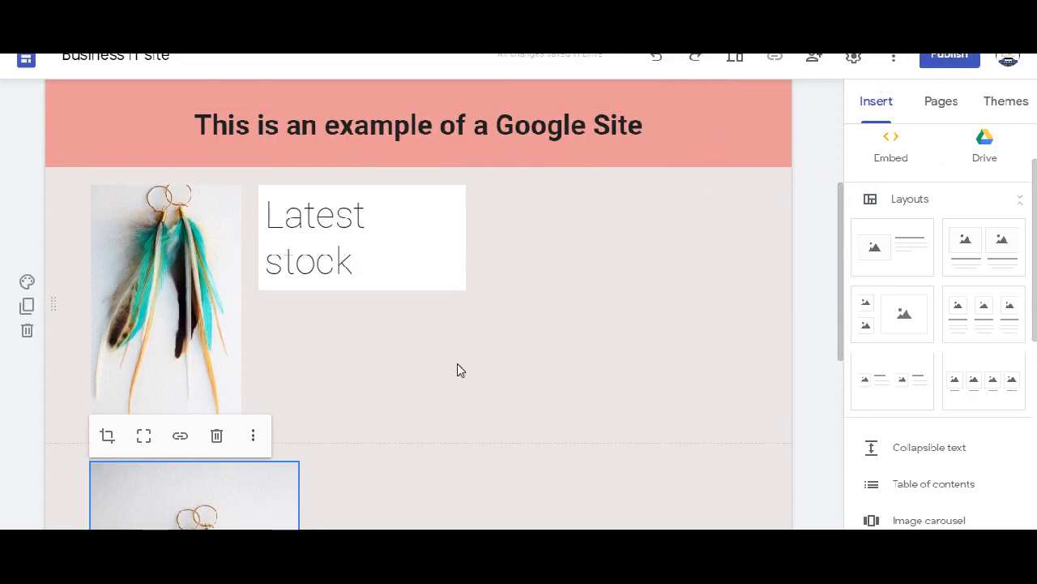
scroll(477, 363, down, 2)
scroll(478, 354, up, 1)
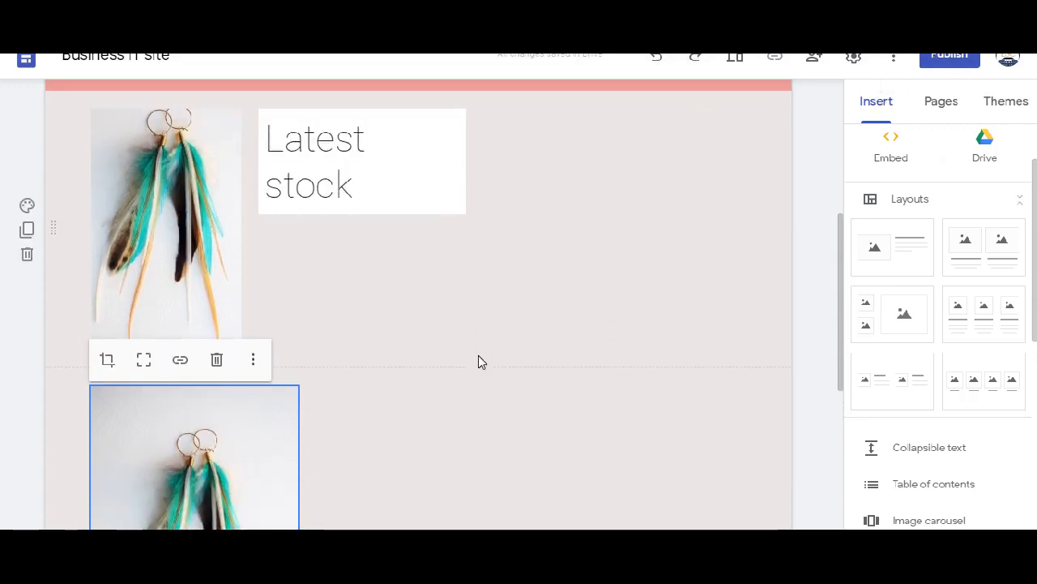
click(216, 359)
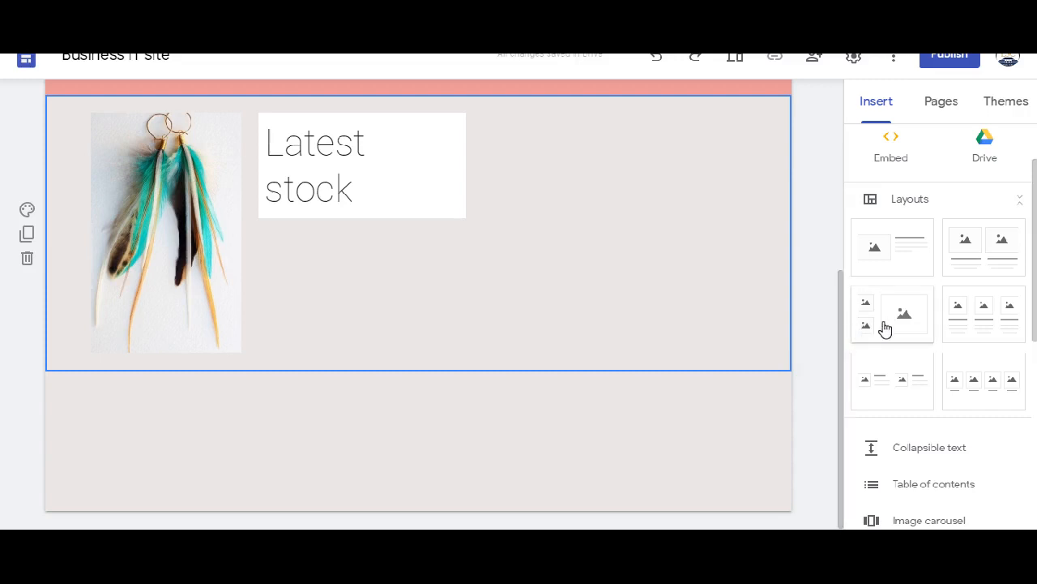
- Add a two-column layout, a three-column layout and a layout with two small image-and-text pairs below the "Latest stock" section
click(990, 260)
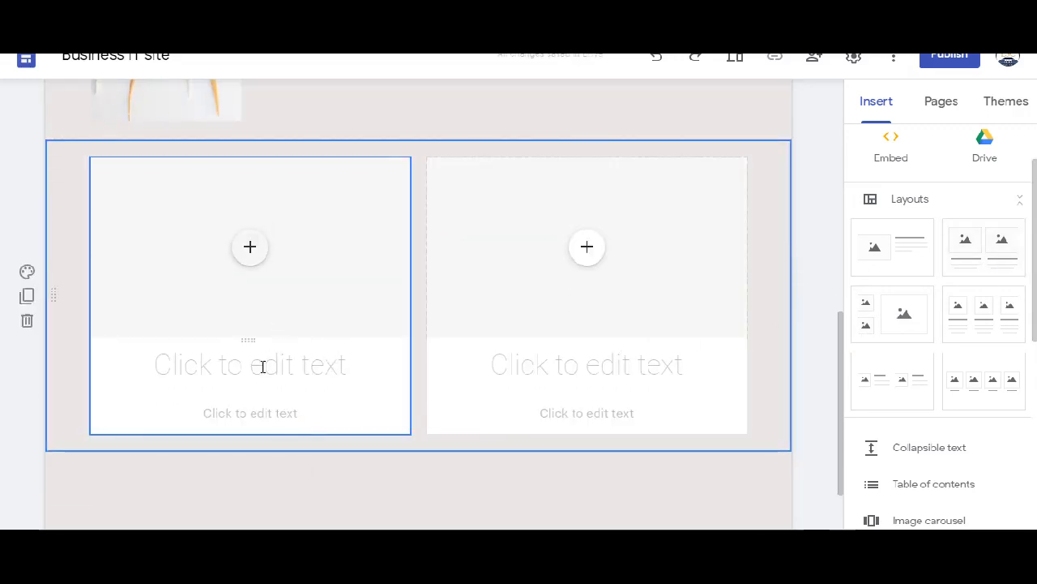
click(197, 411)
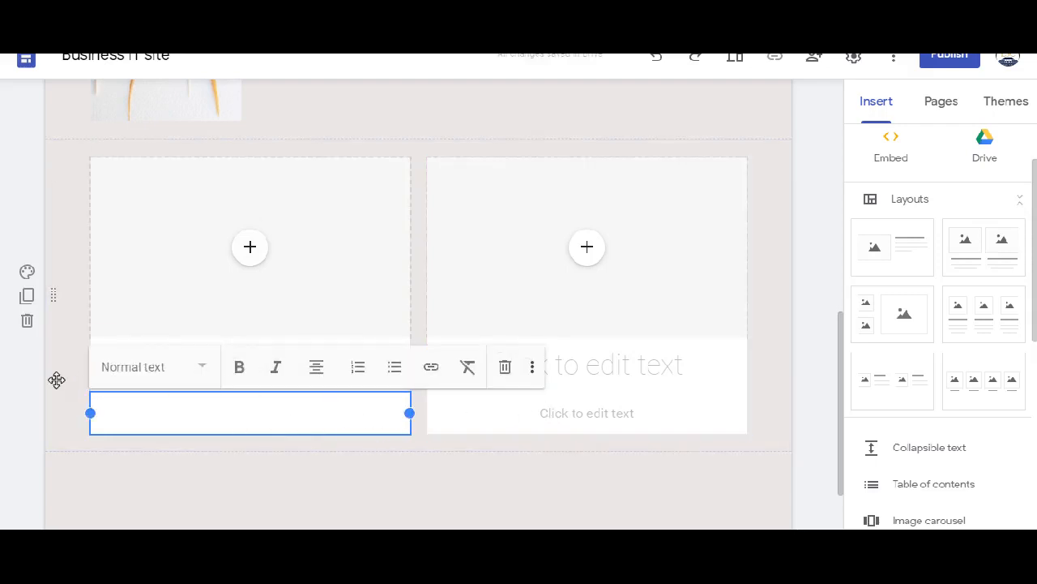
click(995, 319)
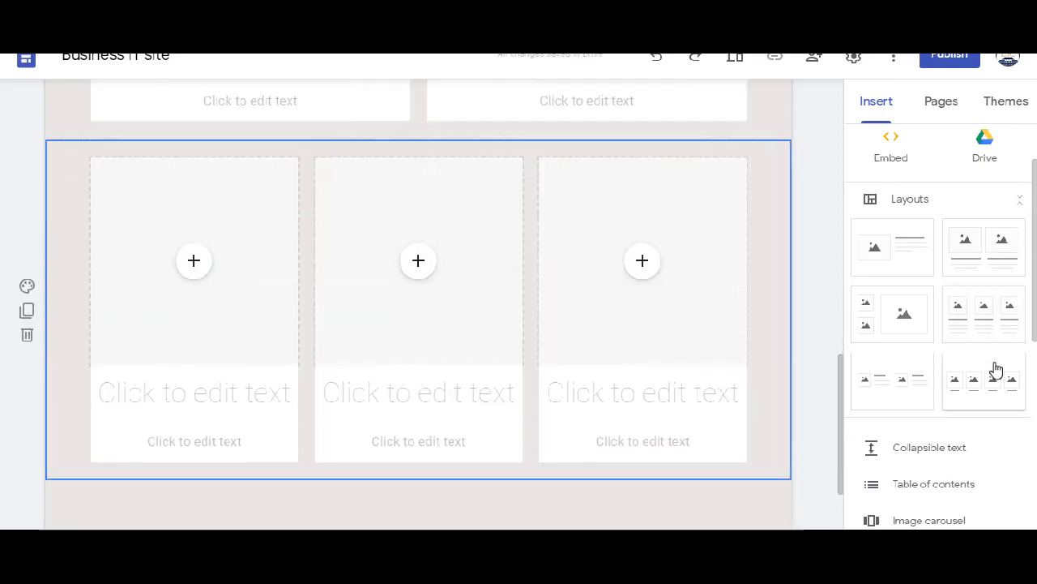
click(914, 381)
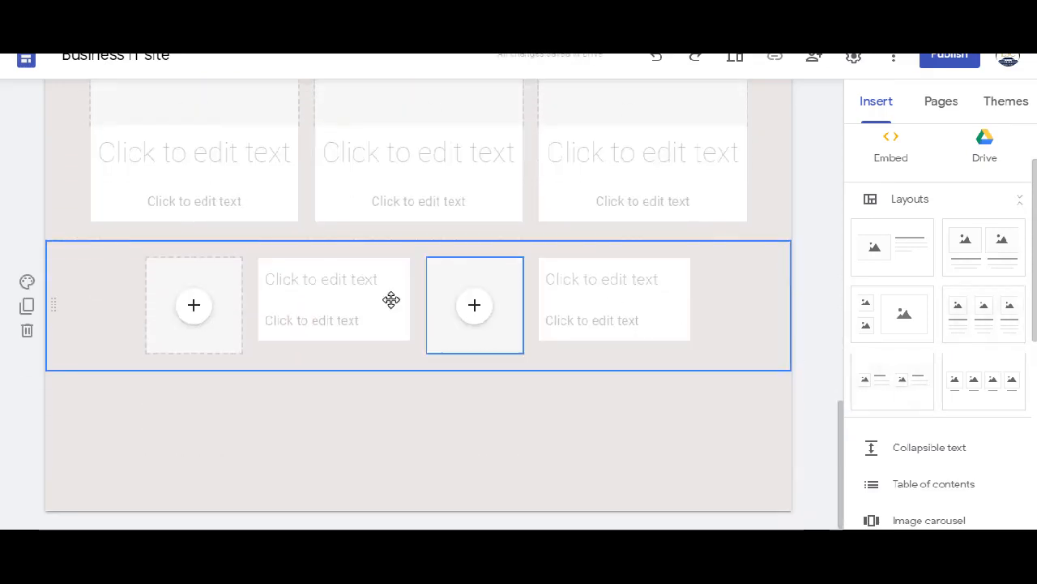
- Add a layout of four captioned images and a layout with two small images beside one large image
scroll(340, 170, up, 7)
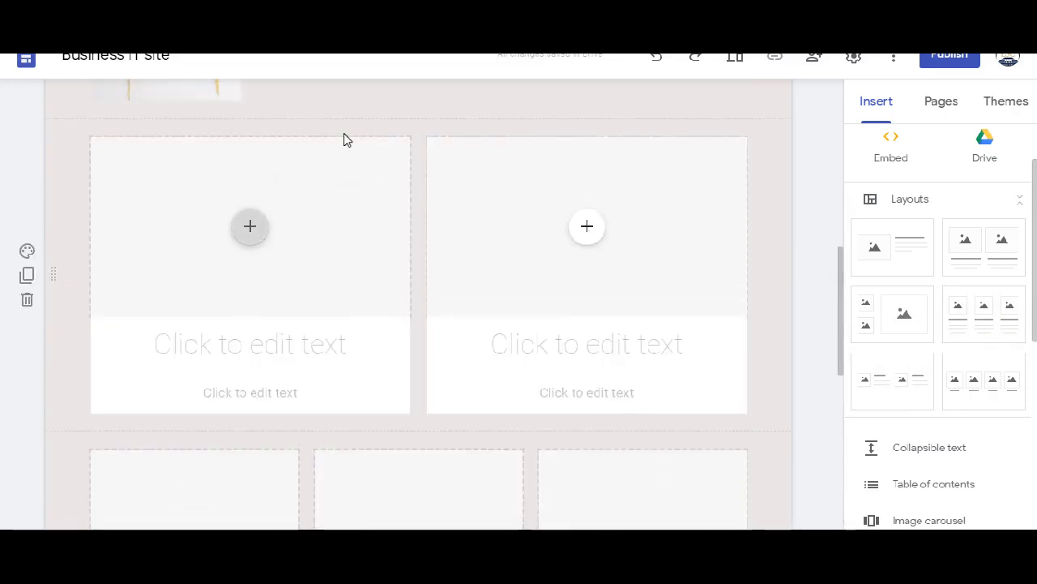
scroll(345, 139, up, 3)
scroll(384, 157, down, 10)
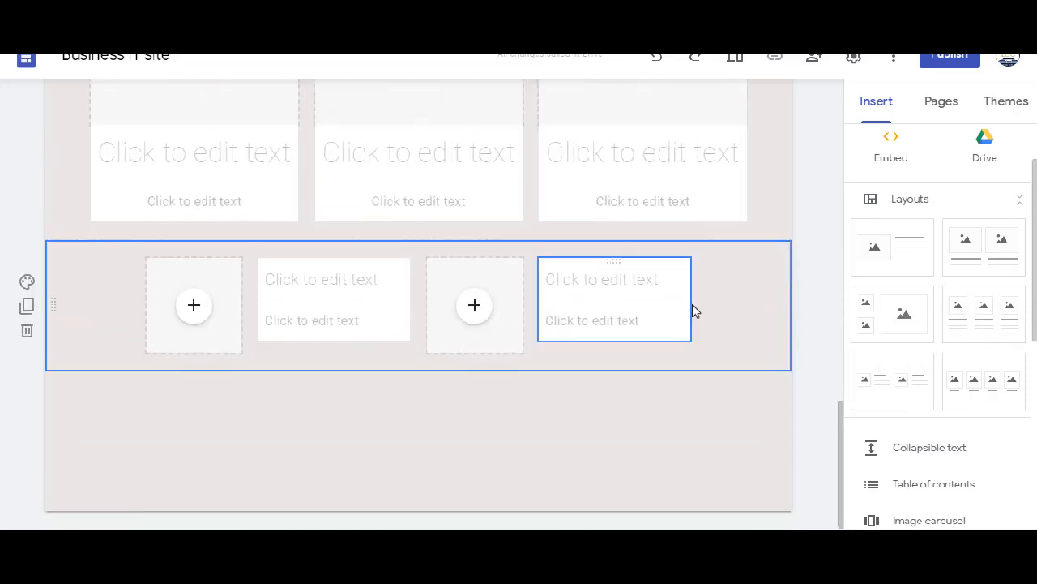
click(991, 380)
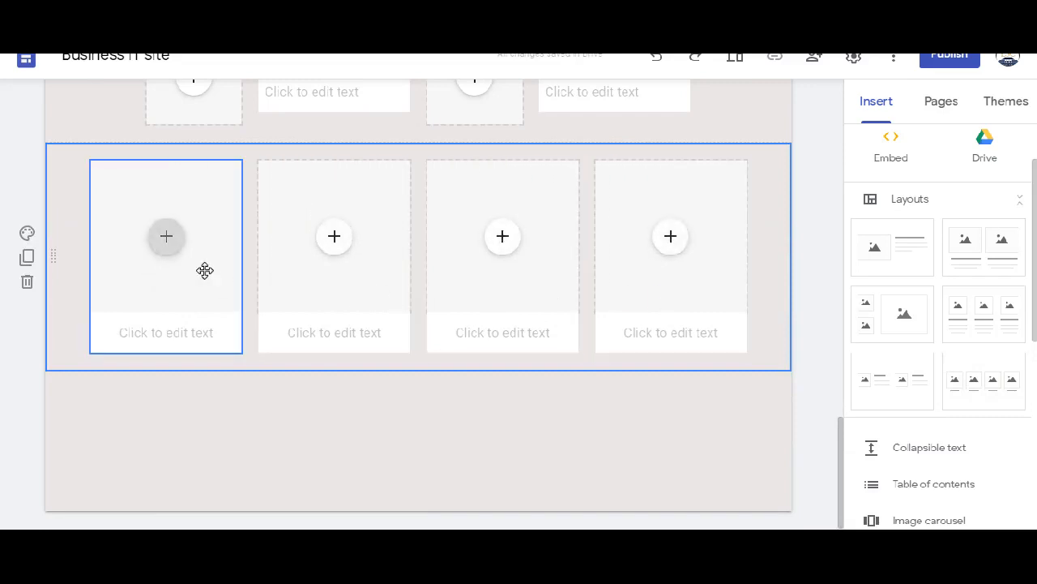
click(877, 314)
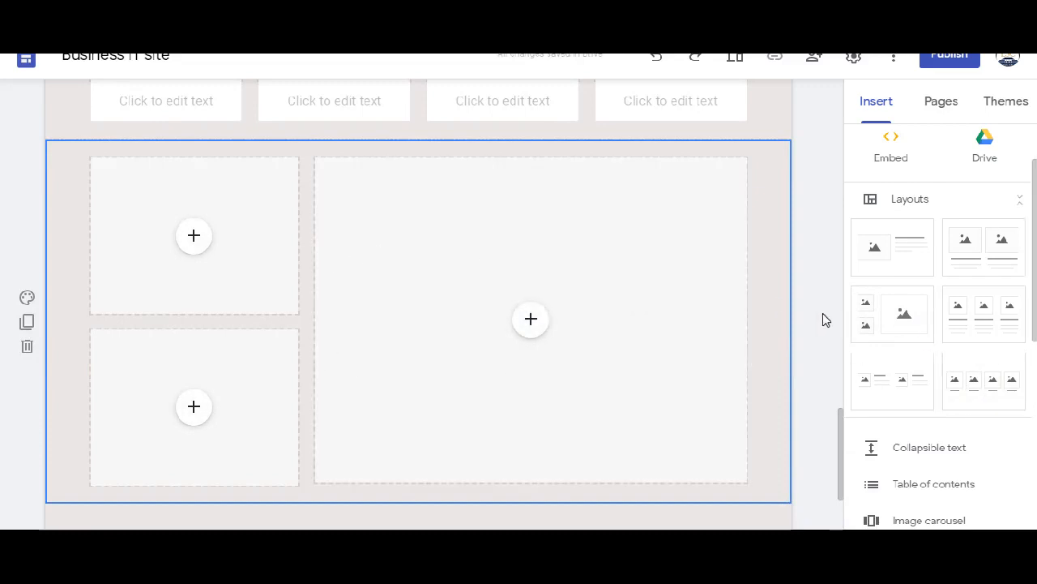
- Insert the uploaded YouTube video "Checking overdues and getting rid of rows" into the first placeholder of the three-column layout
scroll(718, 315, up, 5)
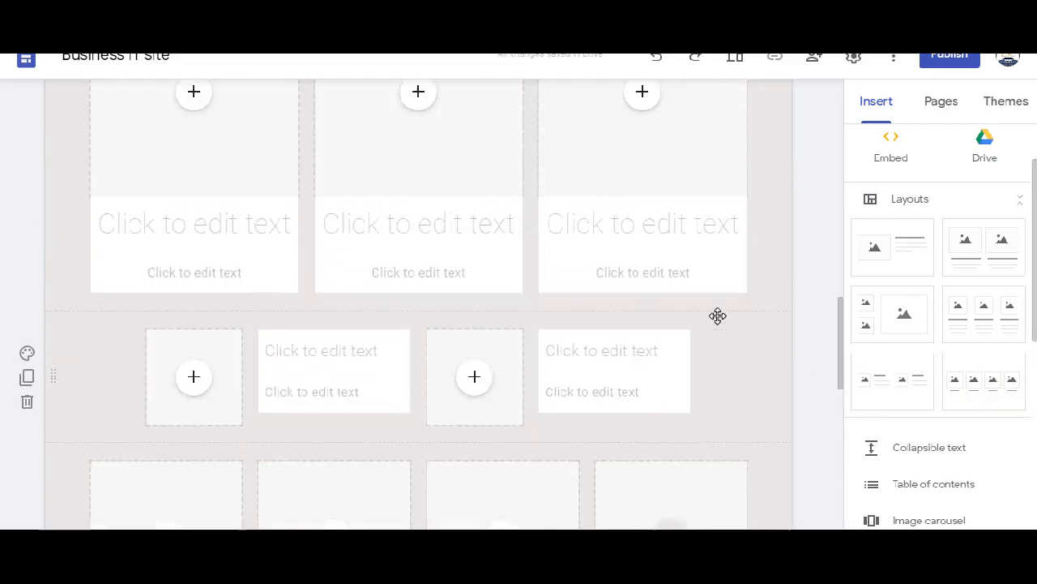
scroll(718, 315, up, 3)
click(193, 246)
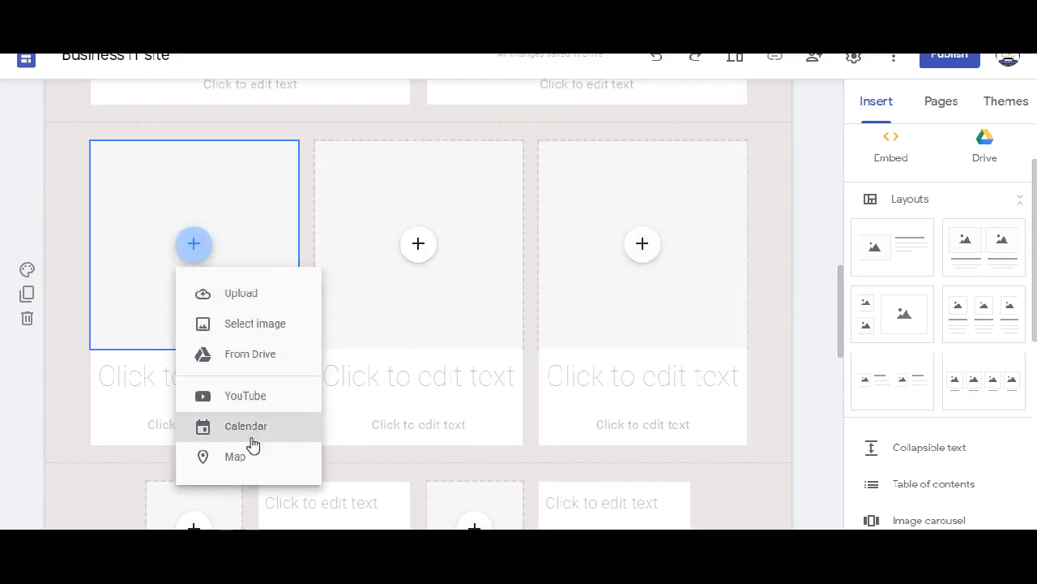
click(243, 397)
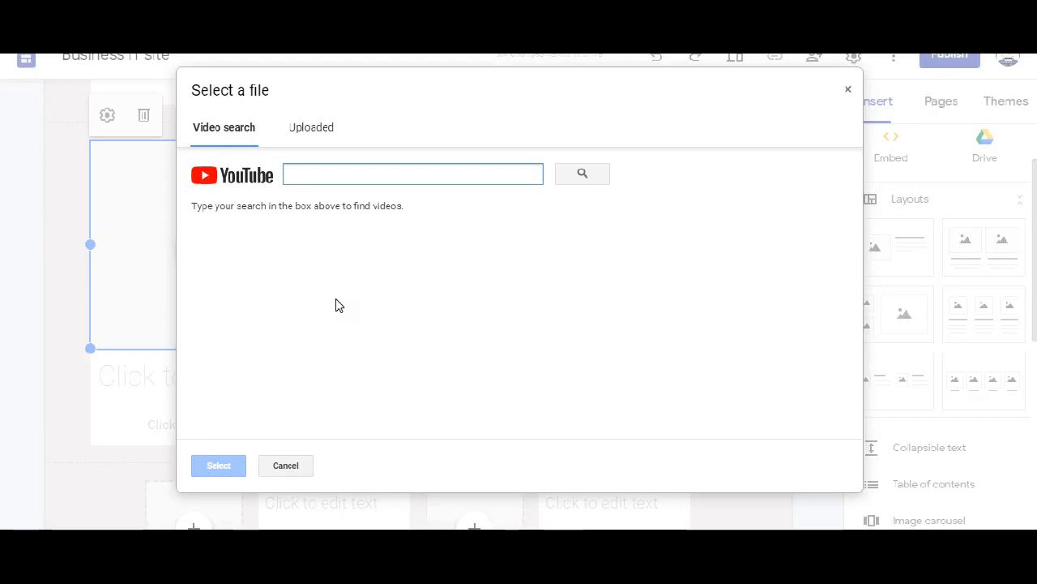
click(305, 127)
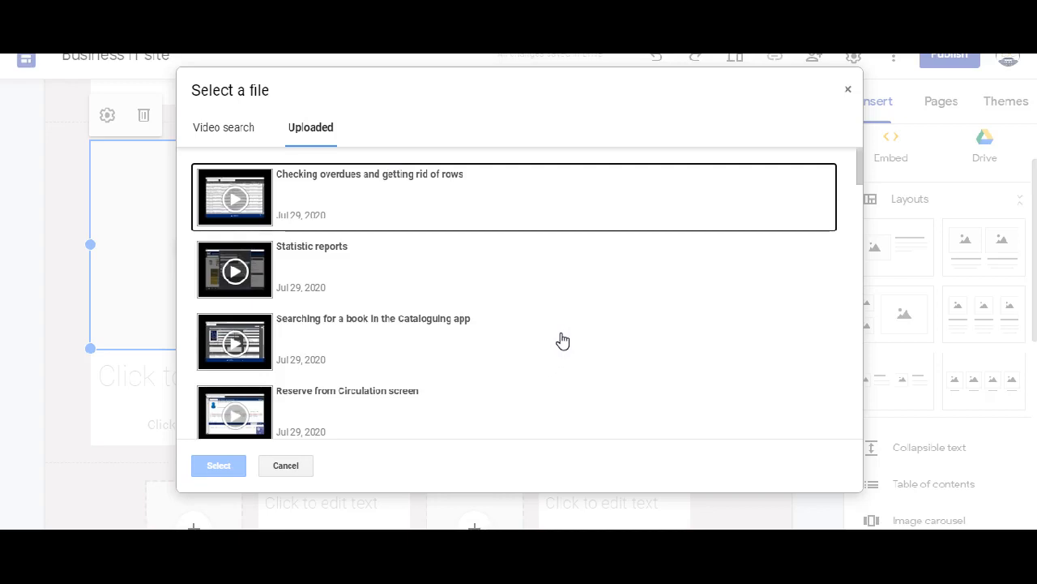
click(345, 201)
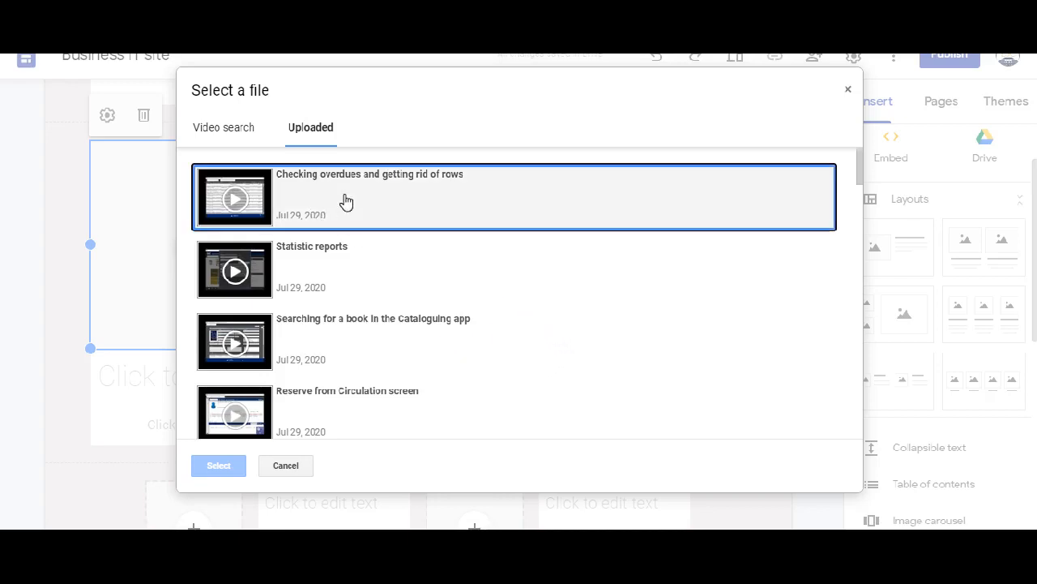
click(218, 466)
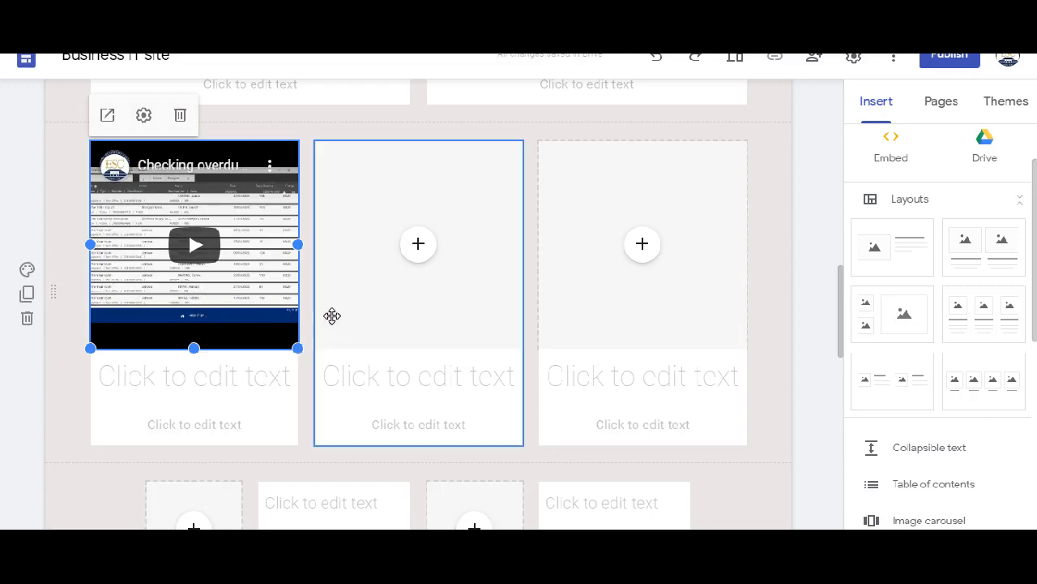
- Search YouTube for "feathered earrings" and insert "How to Make Feather Earrings -- Quick and Simple Jewelry-making Tutorial" into the three-column layout's middle placeholder
click(417, 247)
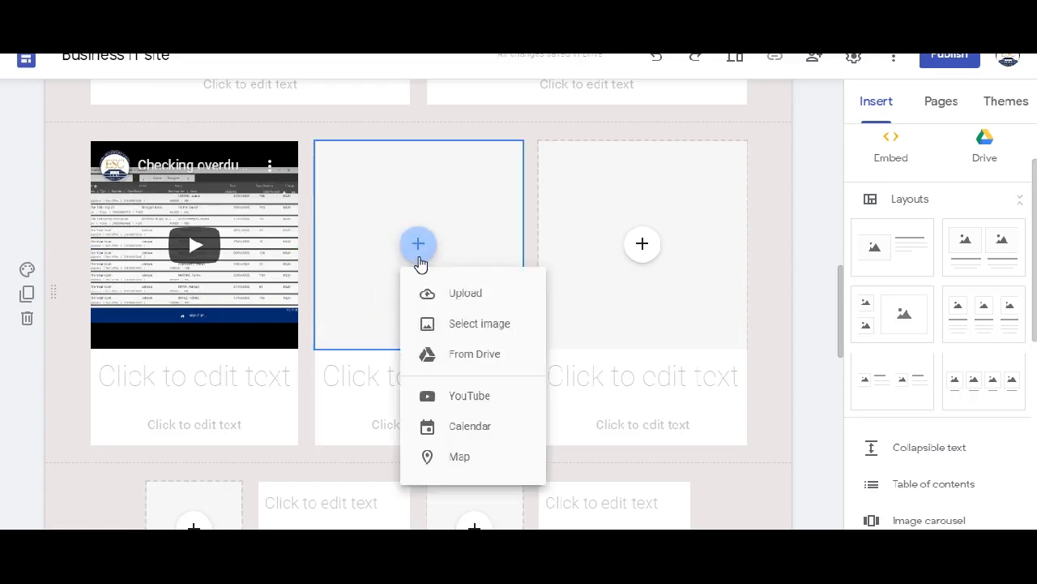
click(486, 405)
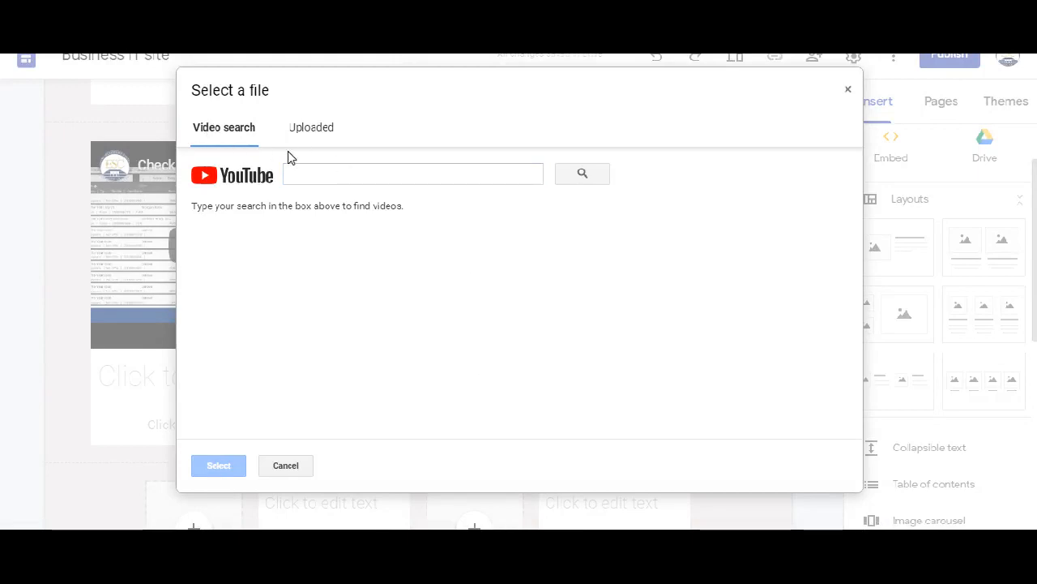
click(397, 174)
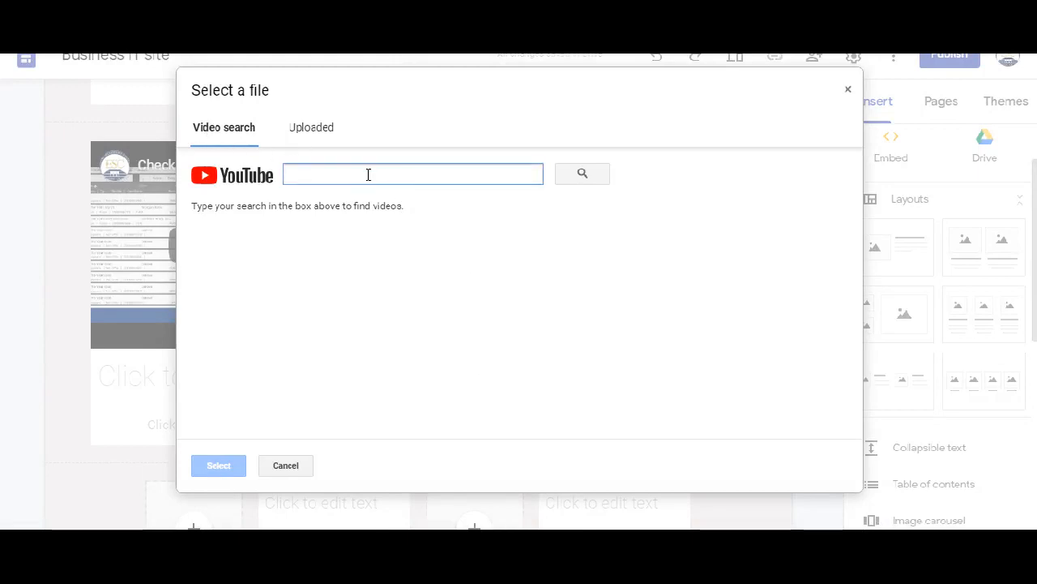
text(feathered e)
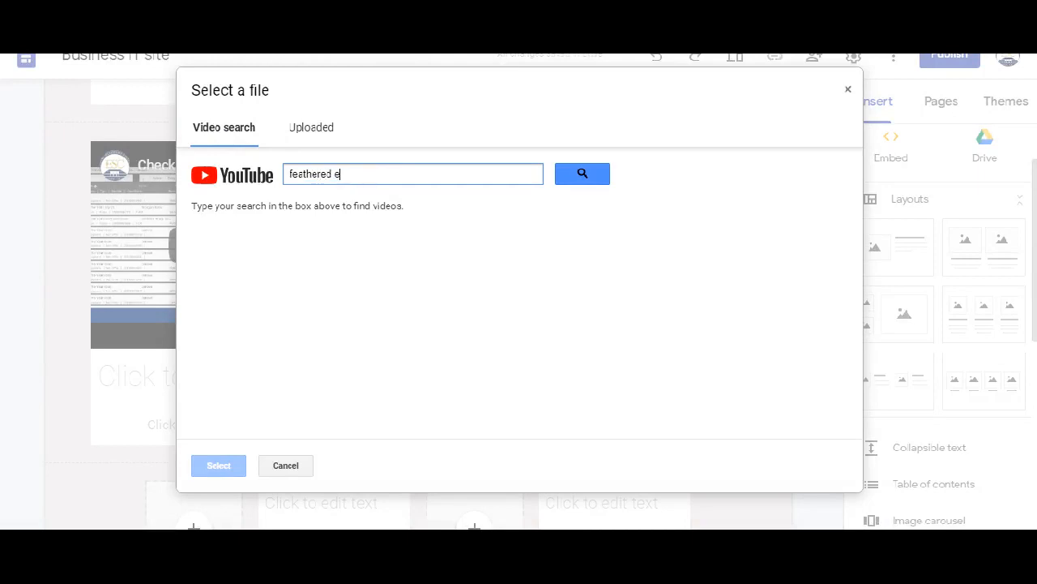
text(arrings)
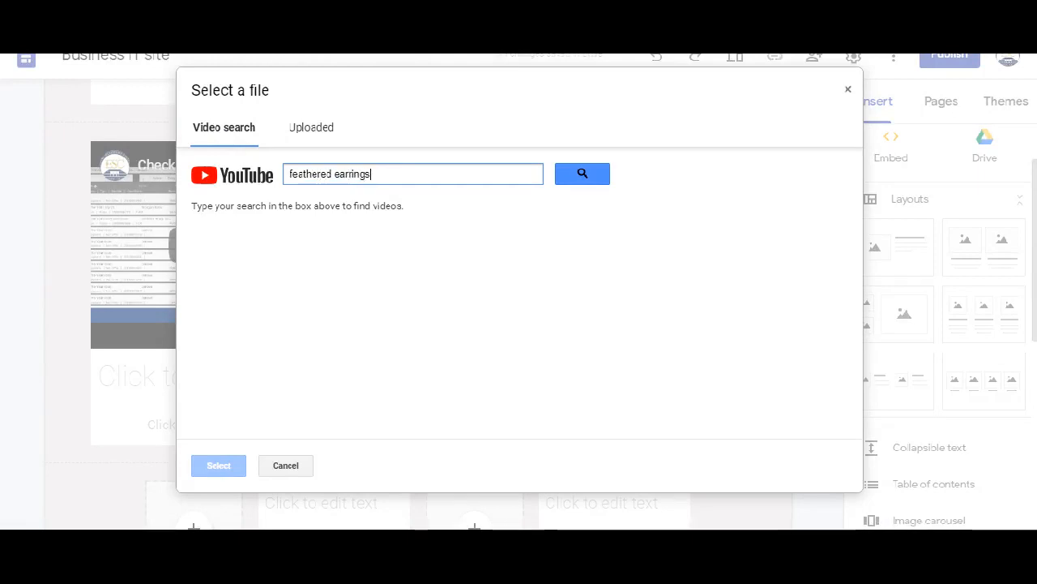
key(Return)
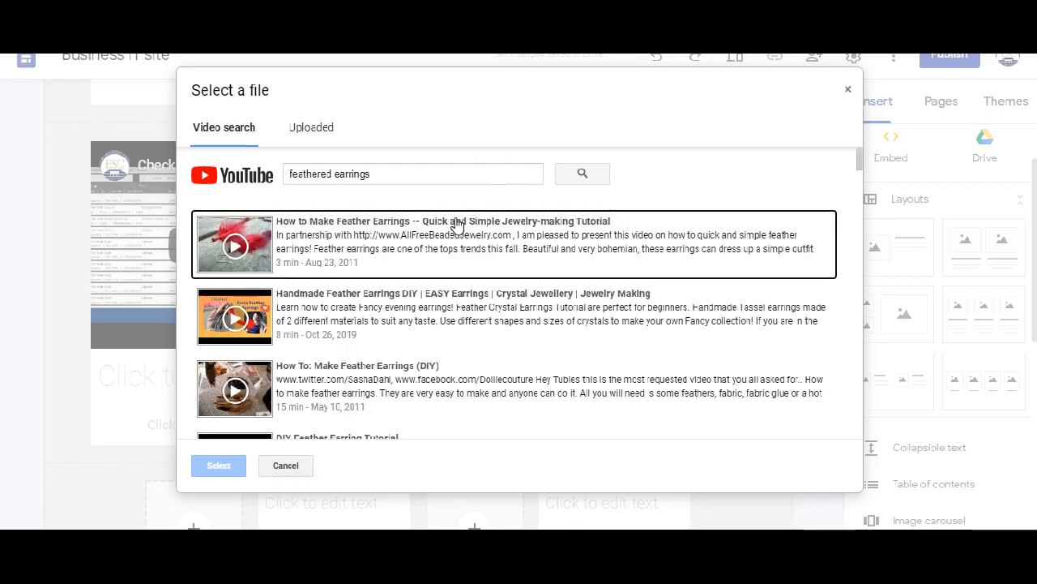
click(413, 243)
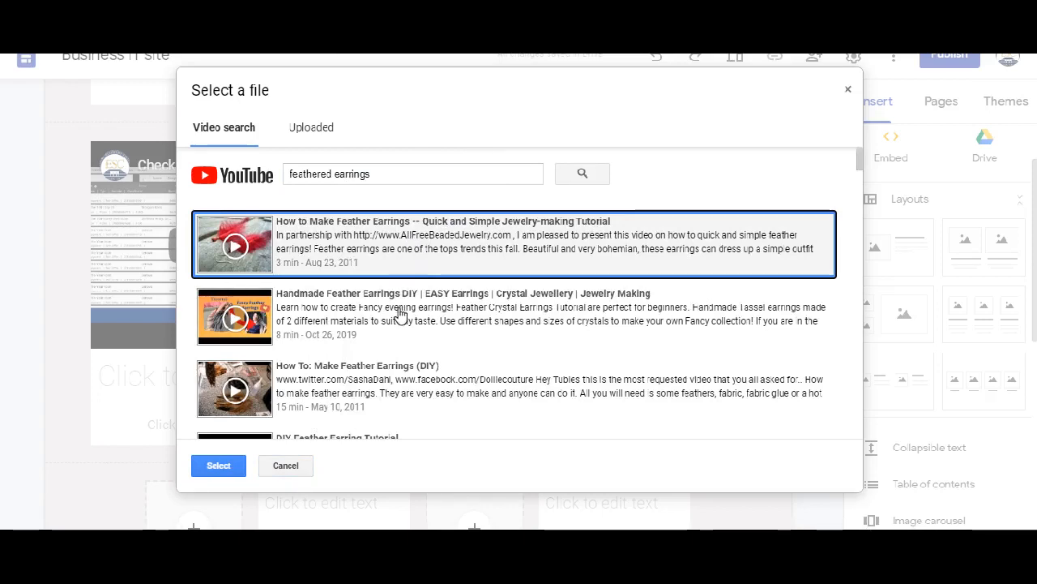
click(219, 466)
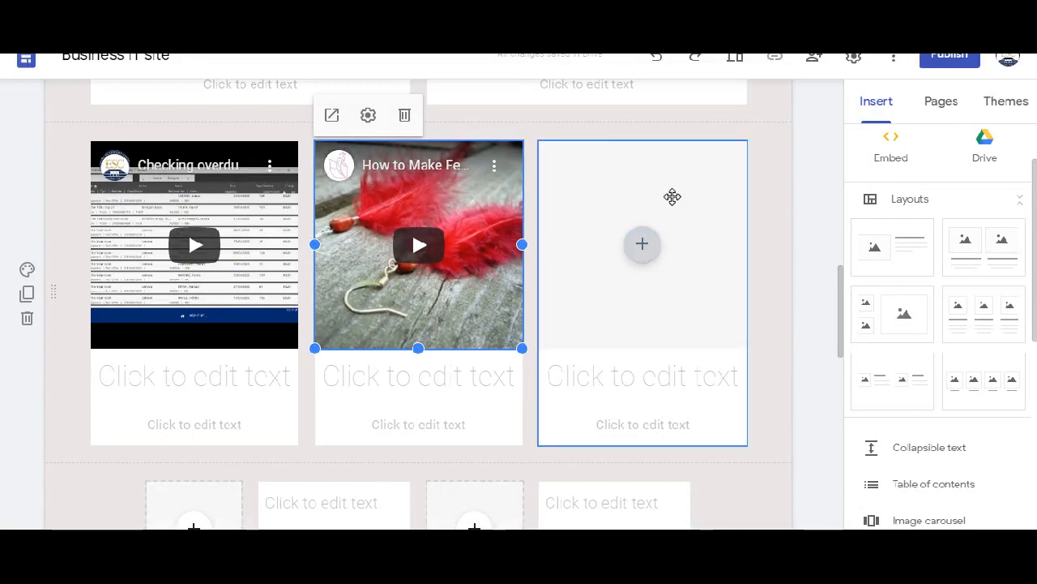
- Delete the empty third column of the three-column layout and move the feather earrings video column into its place
click(612, 191)
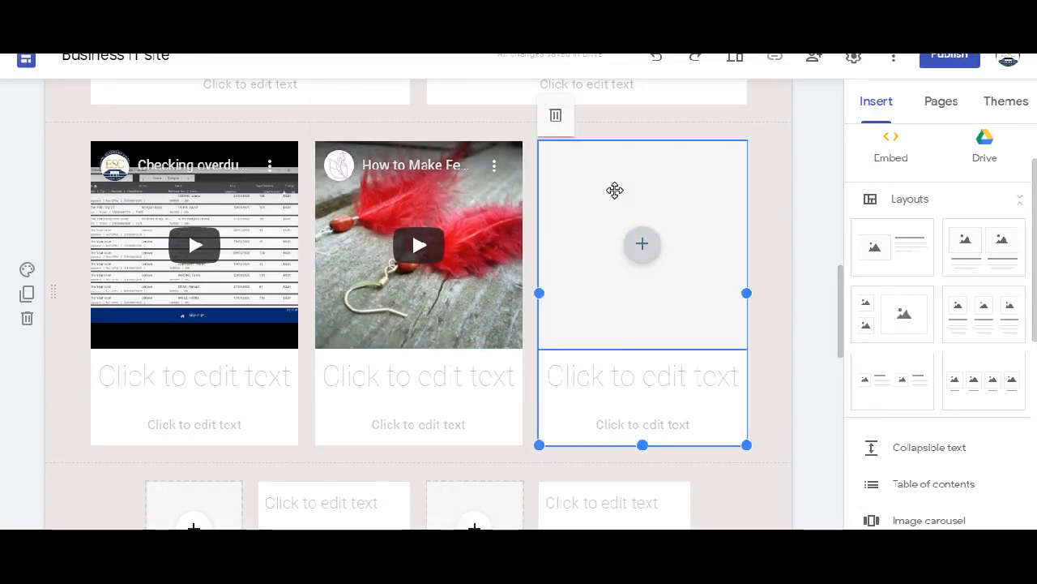
click(559, 119)
drag(405, 200, 672, 198)
- Widen the overdues video column, move the feather earrings column beside it and widen that one to fill the rest of the section
click(270, 204)
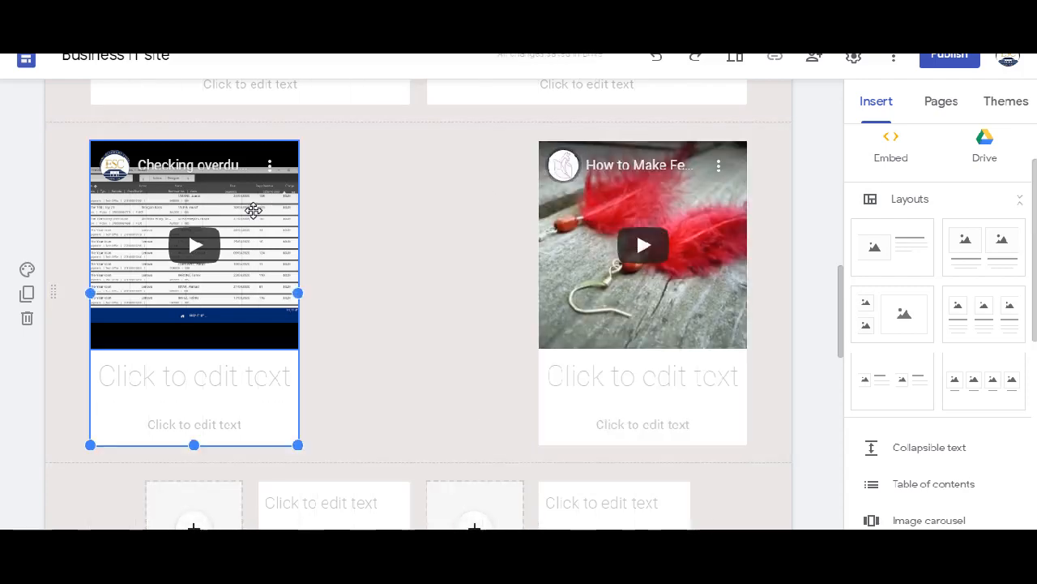
drag(298, 293, 409, 272)
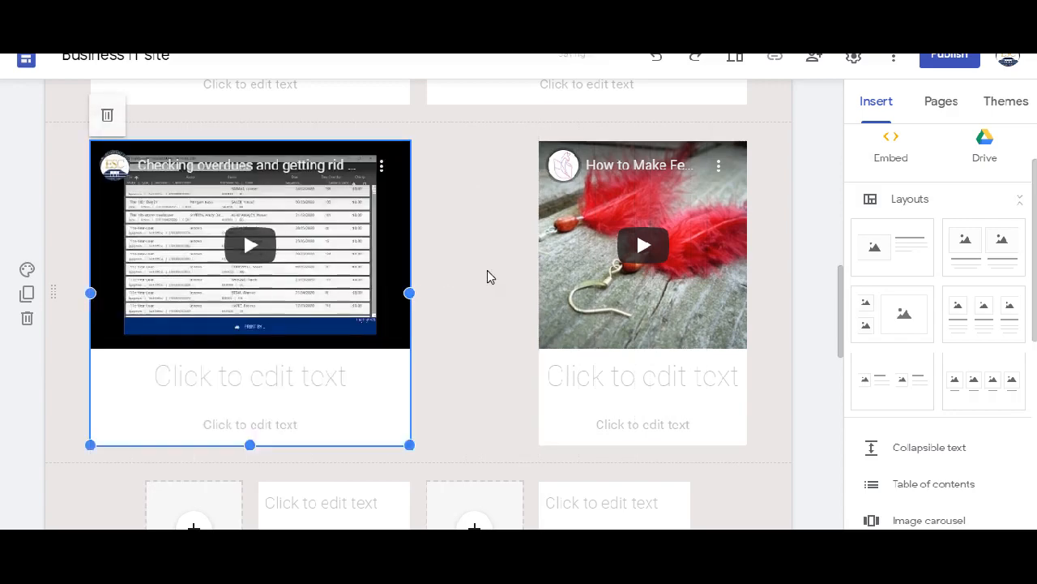
drag(573, 266, 530, 268)
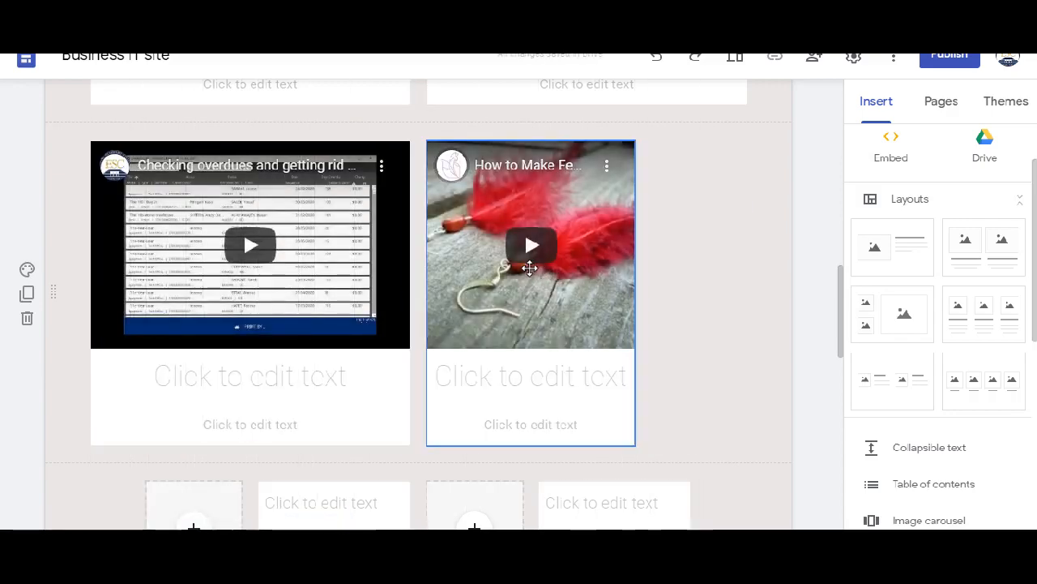
drag(669, 299, 743, 301)
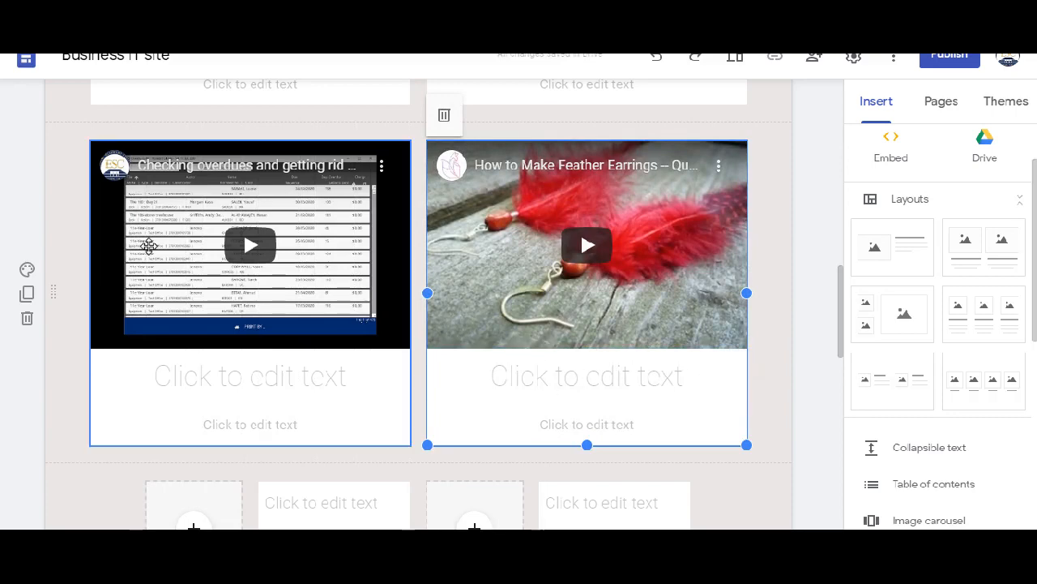
- Set the upper text placeholder of the first small image-and-text pair to the Heading style
scroll(167, 227, down, 4)
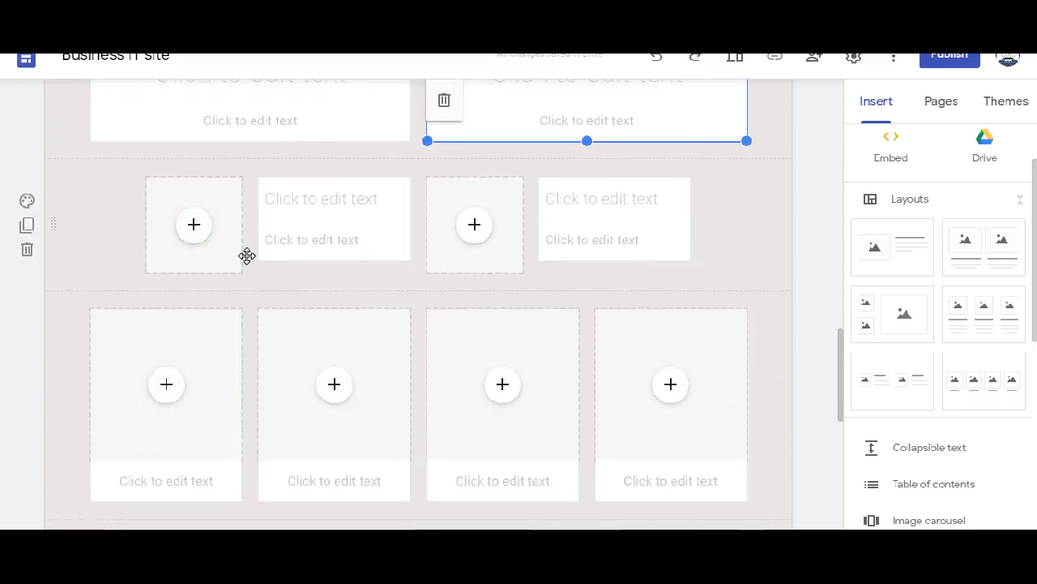
click(181, 234)
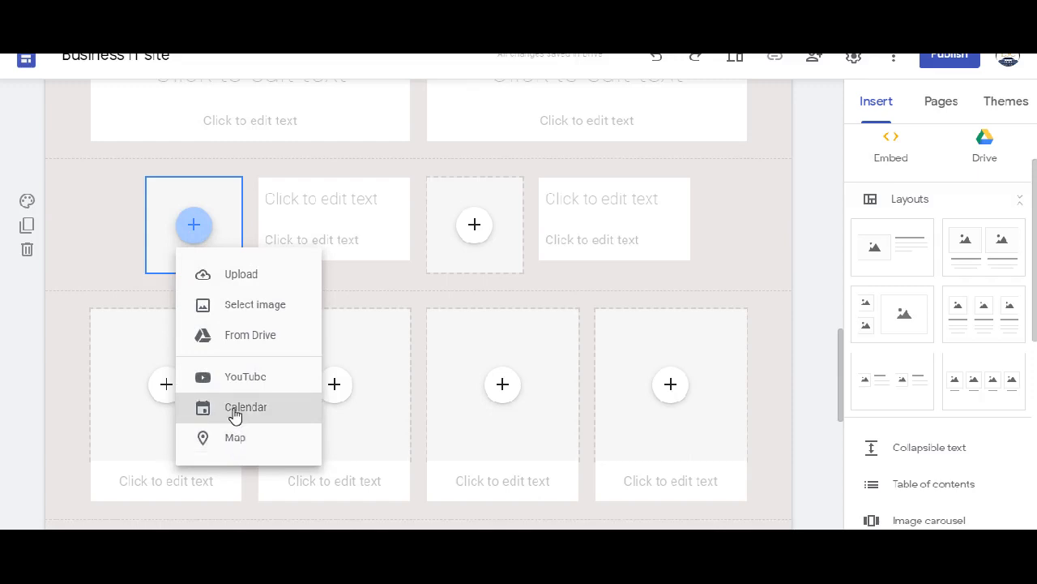
click(312, 198)
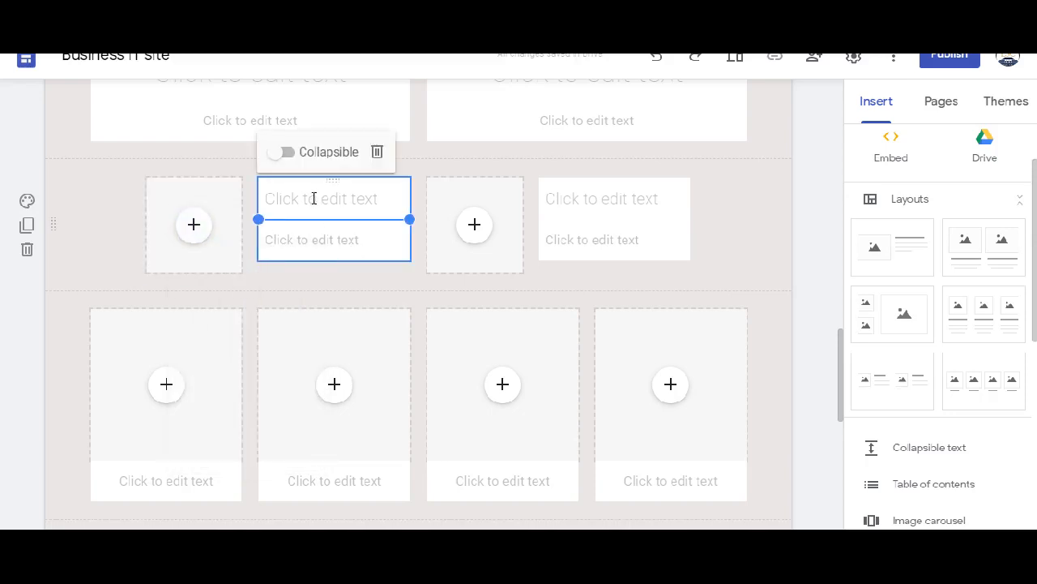
click(302, 191)
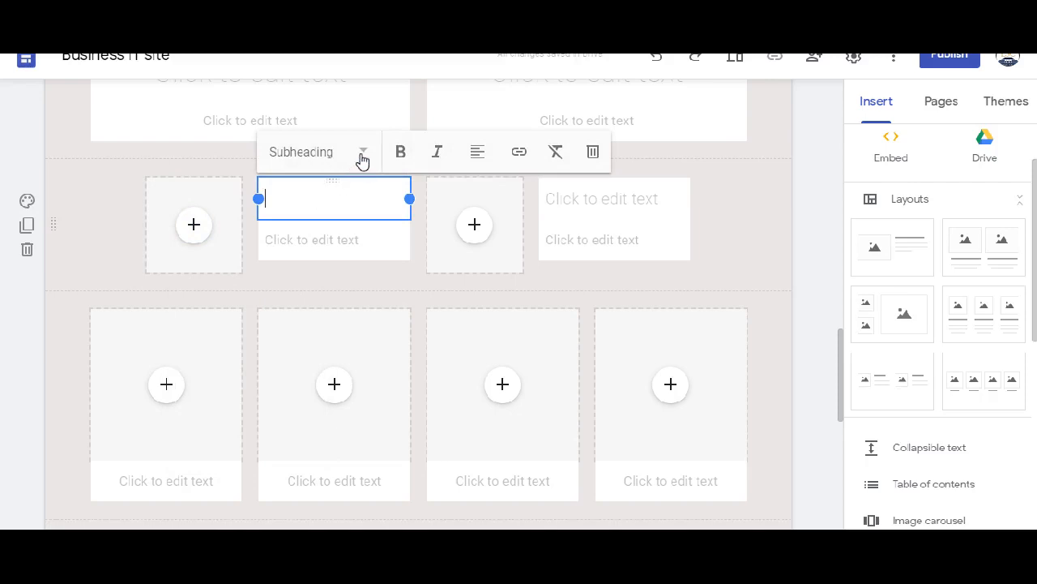
click(362, 156)
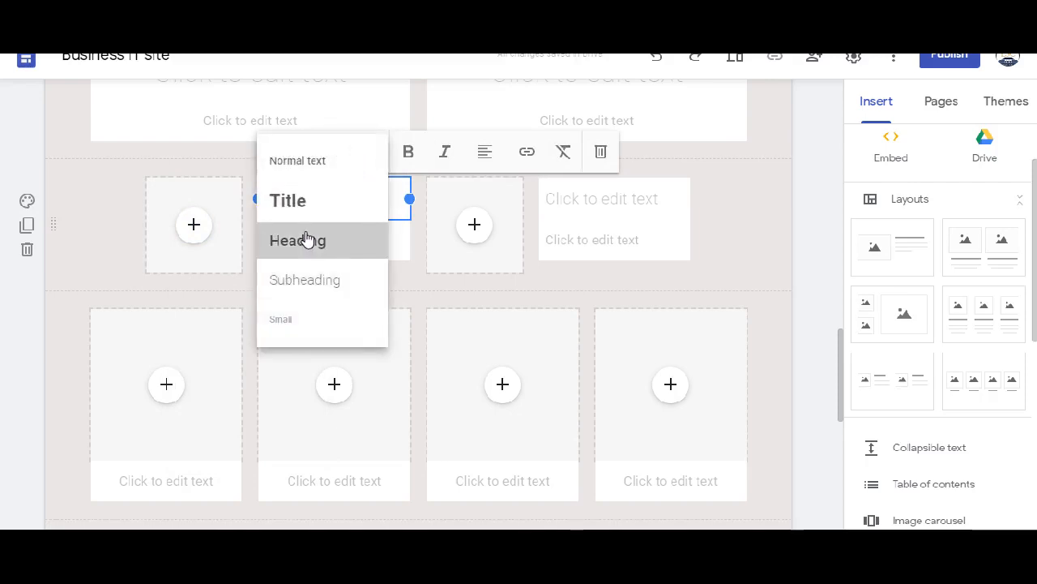
click(307, 240)
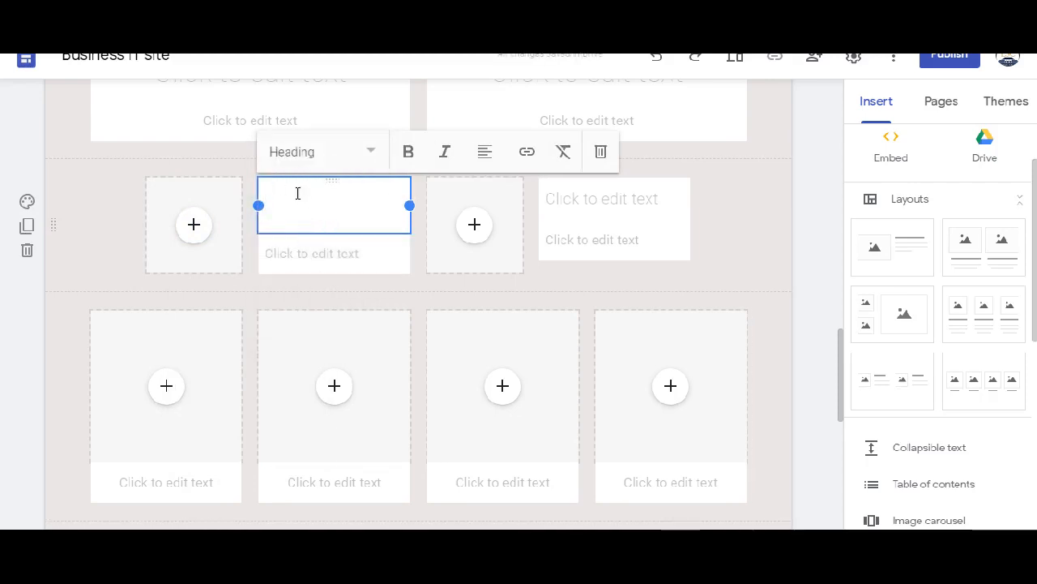
- Set the lower text placeholder of the first small image-and-text pair to the Small style
click(321, 252)
click(331, 241)
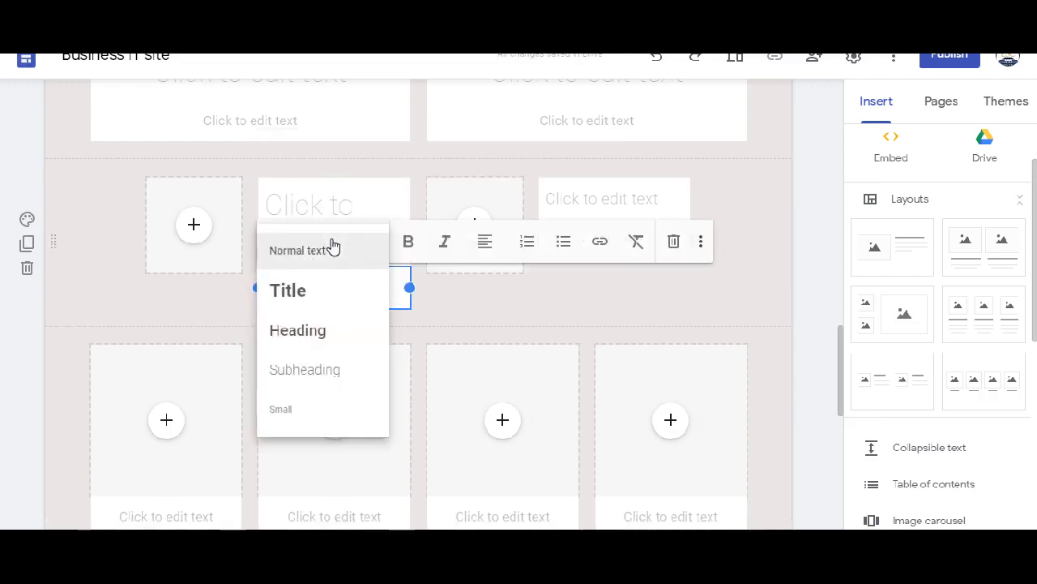
click(283, 410)
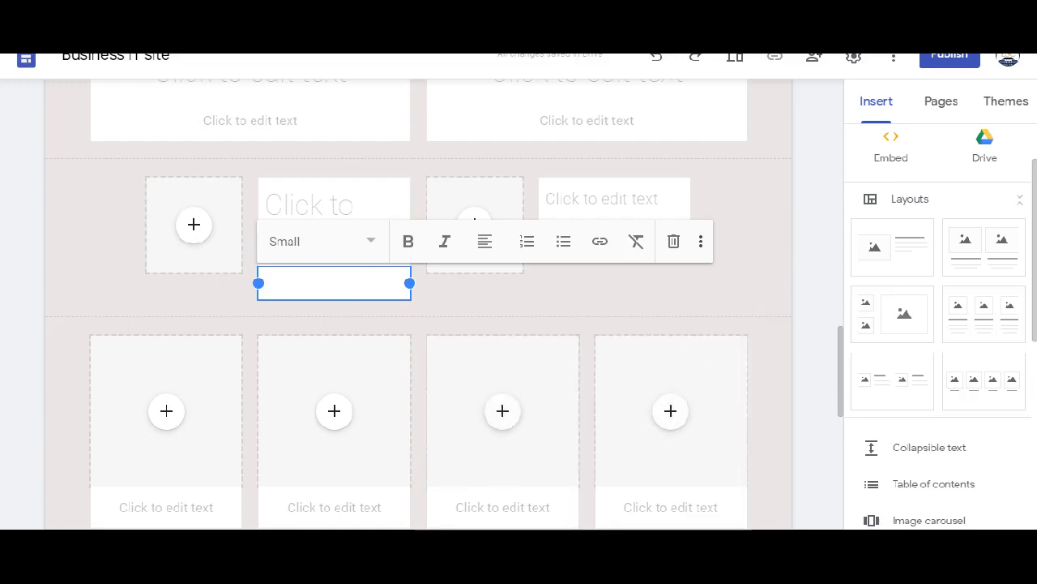
click(349, 555)
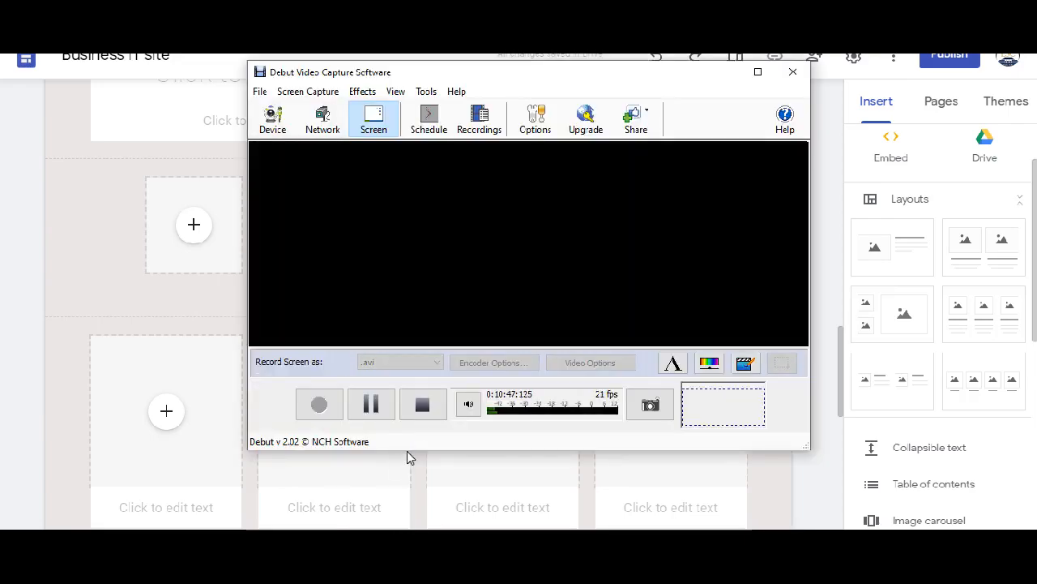